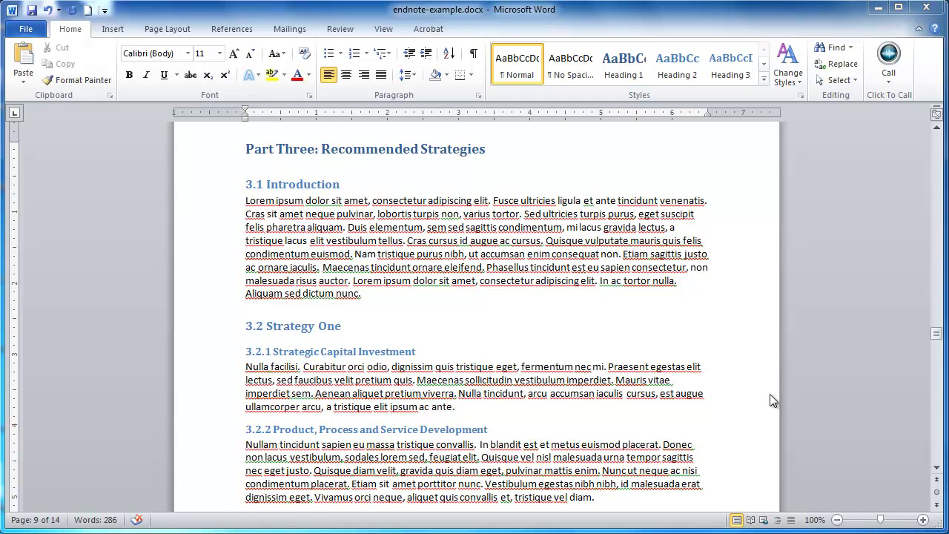
Insert an endnote at the end of the 3.1 Introduction paragraph and fill it with two lines of placeholder text beginning "akjhd ljj ladjs".
click(381, 296)
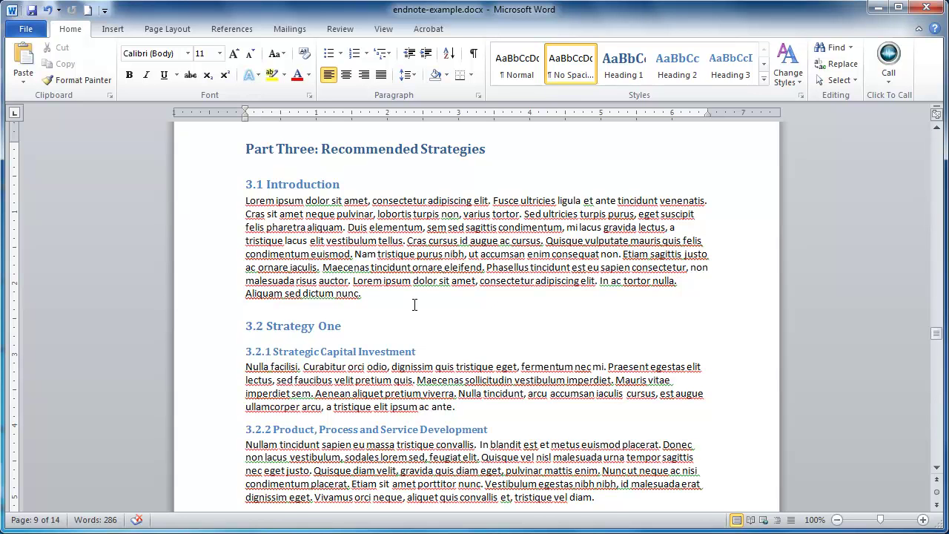
click(119, 35)
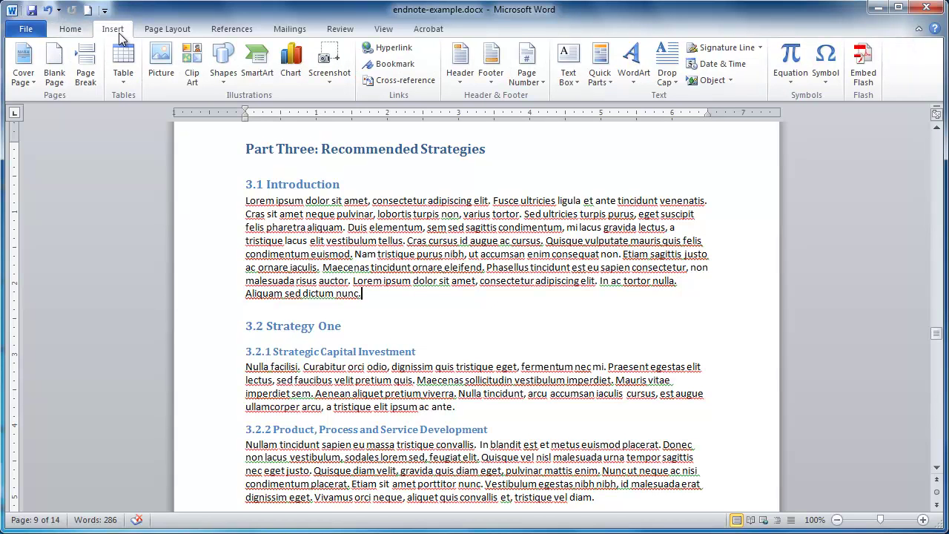
click(225, 30)
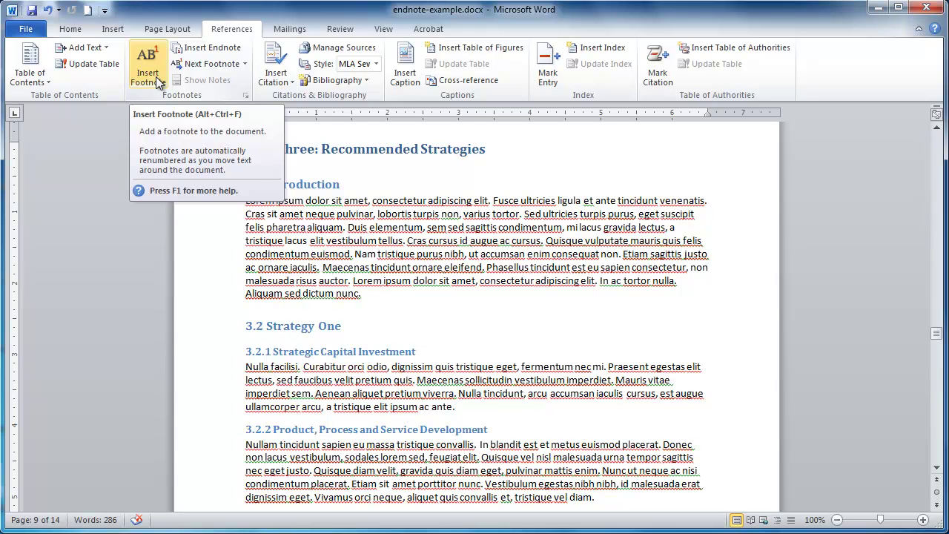
click(207, 51)
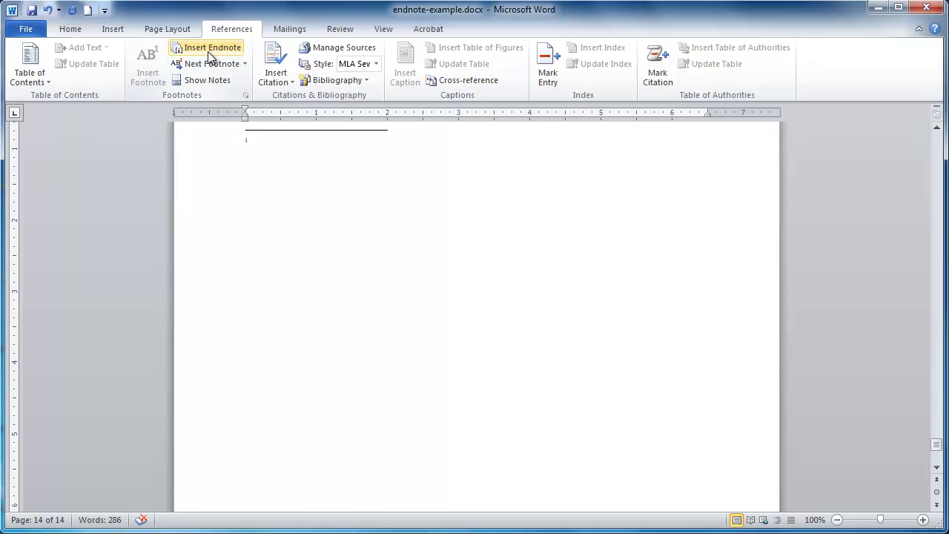
text(akjhd ljj ladjs lakjds lkaj dljaldkj)
text( lasj laj dlaj sdljadlkja lsdj aljd lkajs dlkaj )
text(ldjalsjd lakj dljaldkja l jlkaj dla kj ldkja lkjd)
text( lakjd la j ldkja lkjalsdj lakj sdlkaj ldkjalkdj lk)
text(asj dlakj ds.)
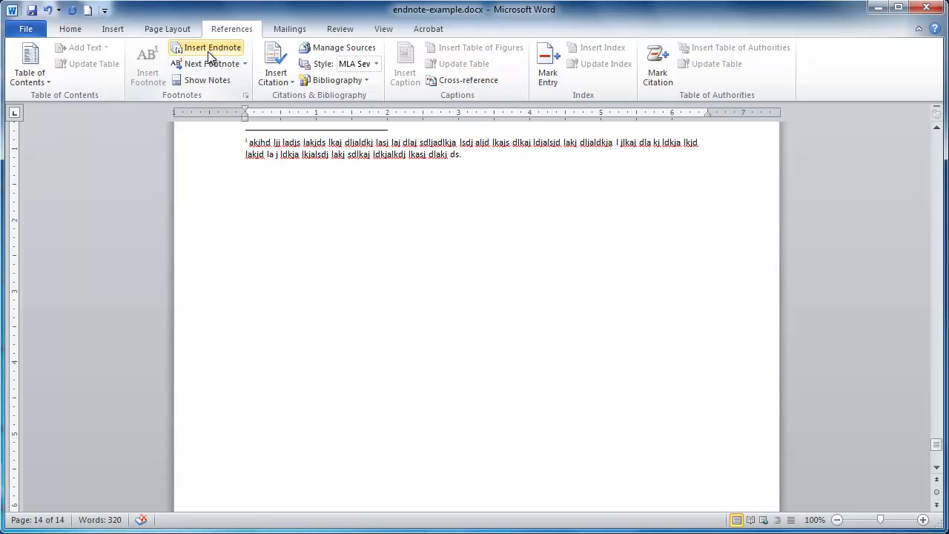
Enlarge the view to 140% and follow the link back and forth between the first endnote and its reference mark in the body text.
click(924, 519)
click(923, 519)
click(923, 519)
click(923, 519)
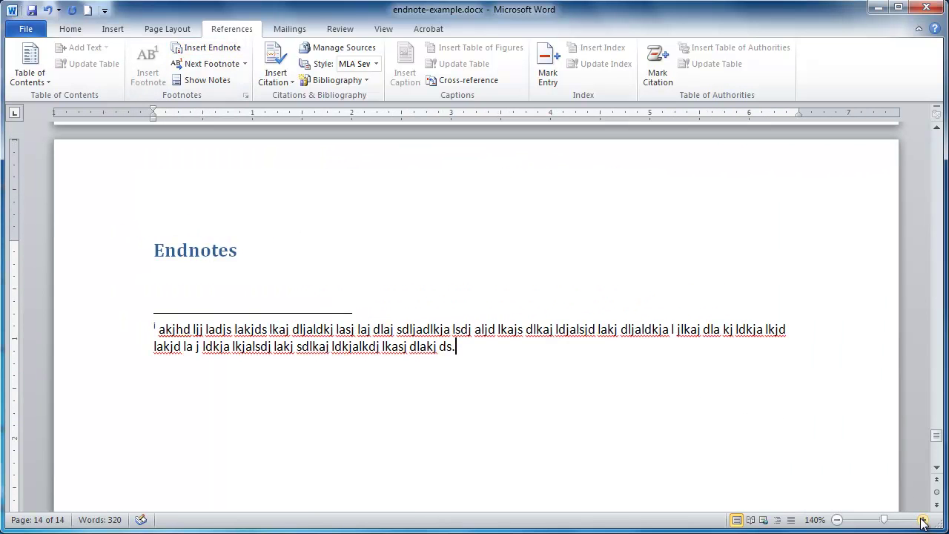
double_click(154, 328)
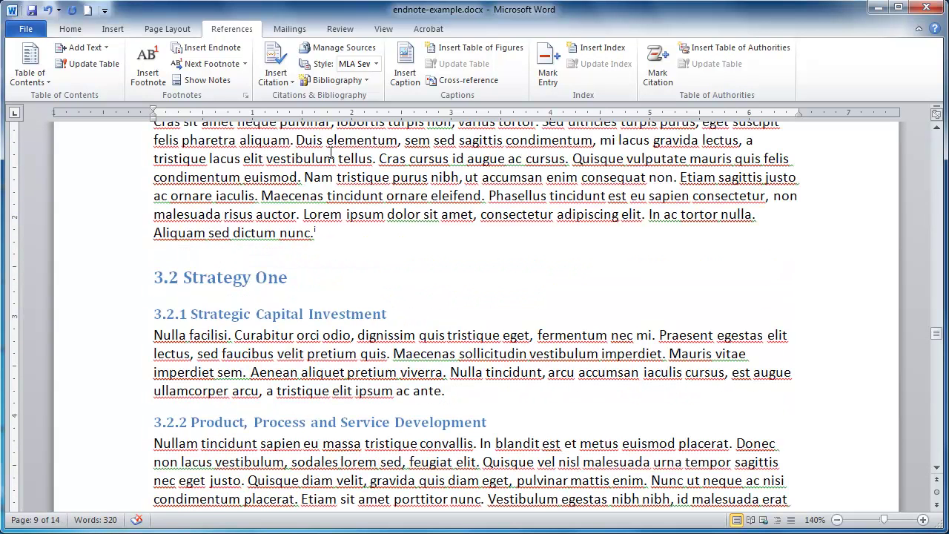
double_click(316, 232)
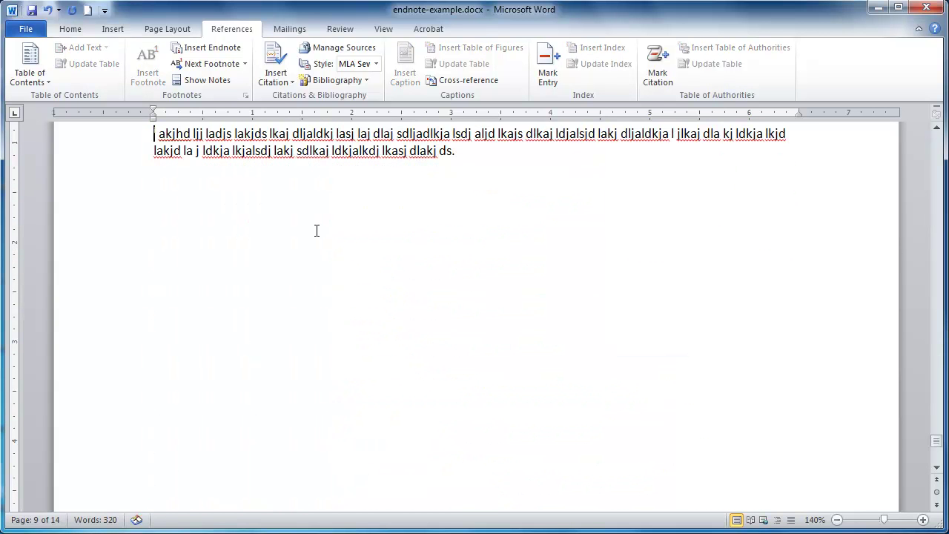
double_click(155, 134)
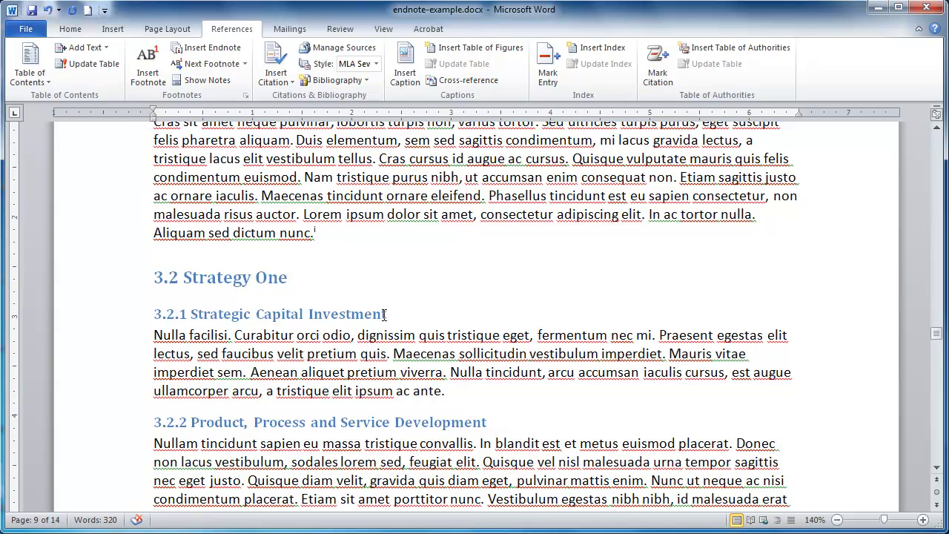
Insert a second endnote after the first reference in Part Three, with two lines of placeholder text beginning "lkasjdlakjds ljas" and ending with a period.
click(213, 49)
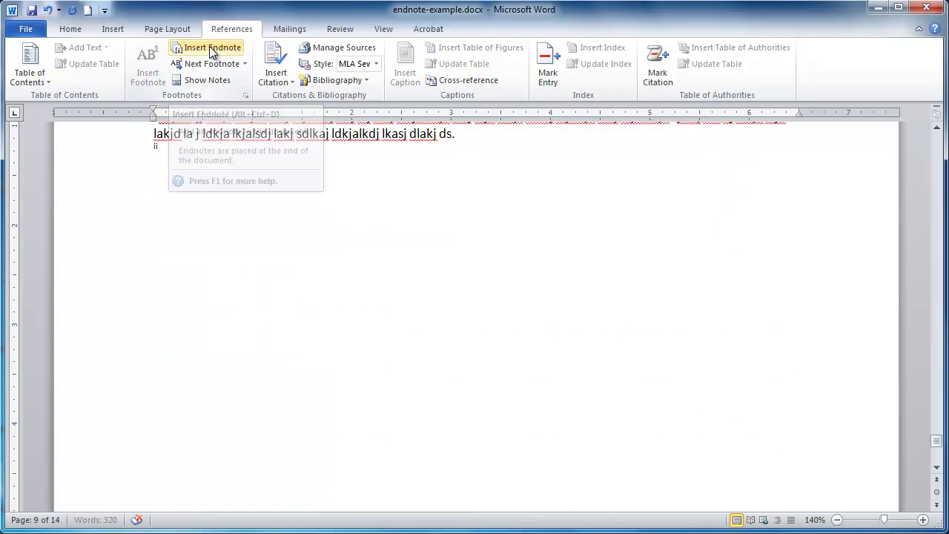
text(lkasjdlakjds)
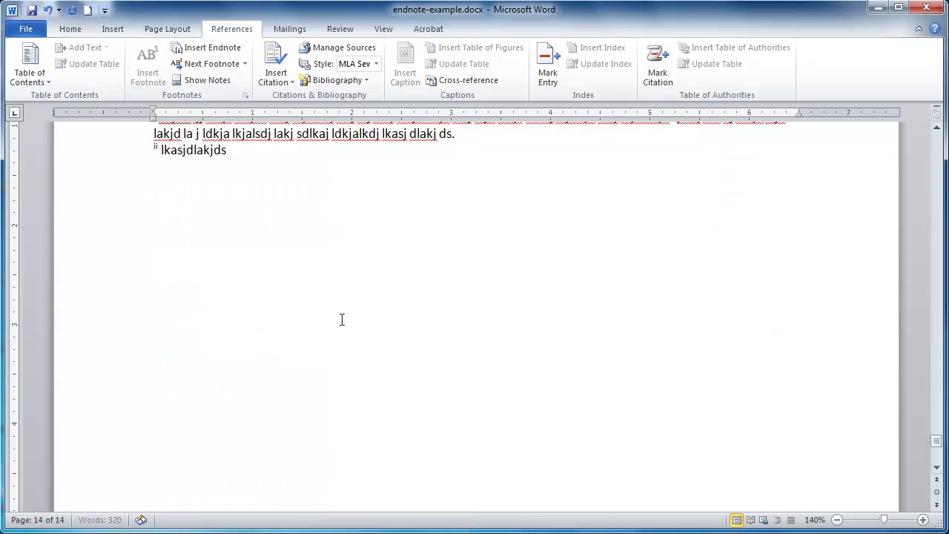
text( ljas ldjalksdj lajsdlaj lkajs dlkjasdl kja ldk)
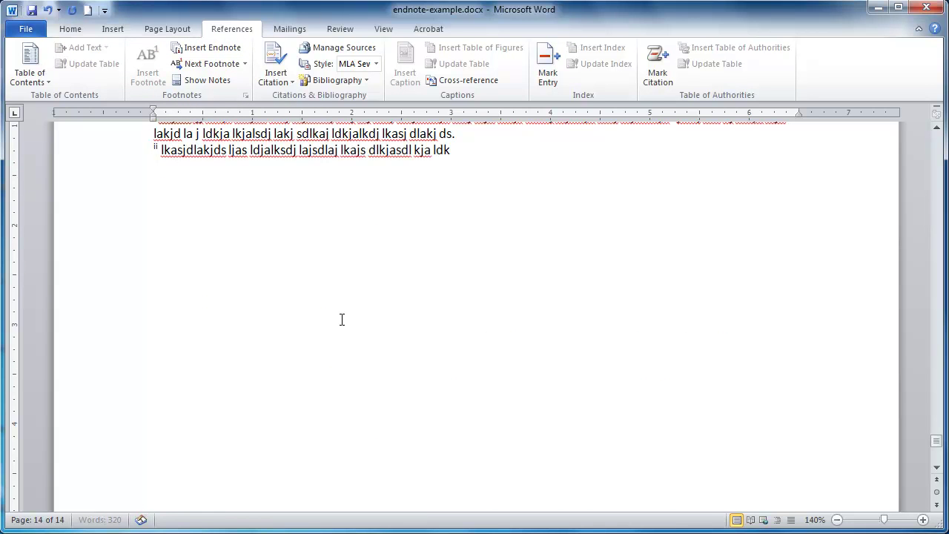
text(jalkdjalkdj alkjdlajd lakjd lkaj dlkaj ldkj)
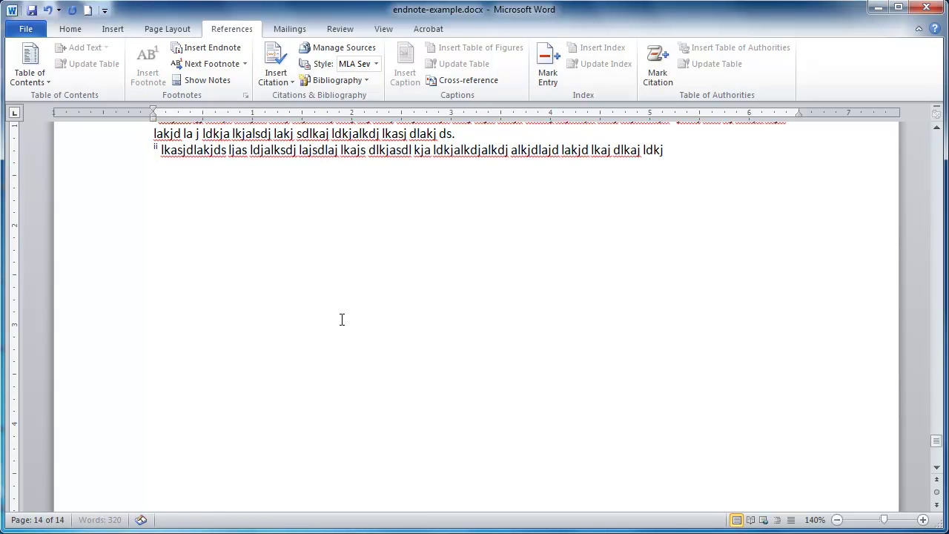
text(a lkdj alksdjakdj lkajd akjds lakjsd lkajsd lakjds lkja)
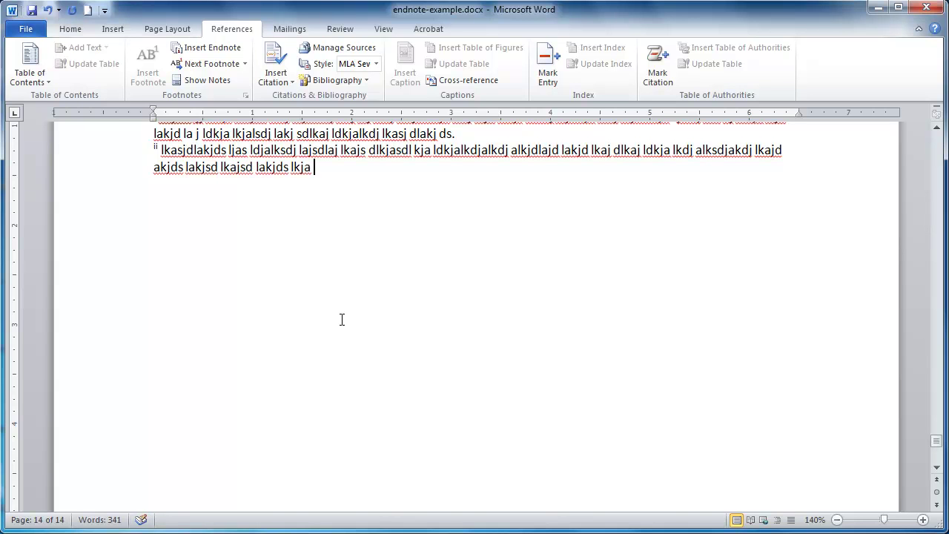
scroll(379, 294, up, 3)
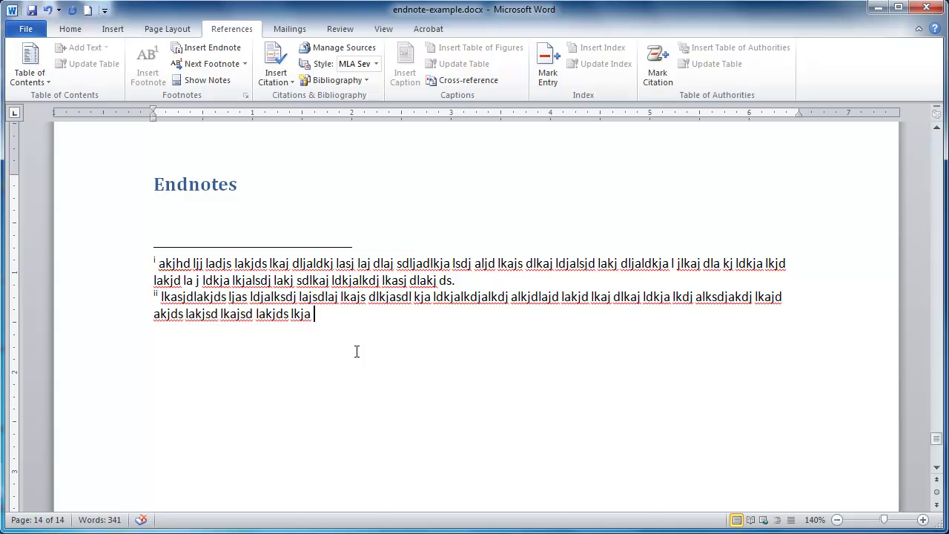
text(.)
Display the full Styles list beside the endnotes and look through the recommended styles for an endnote style.
click(72, 29)
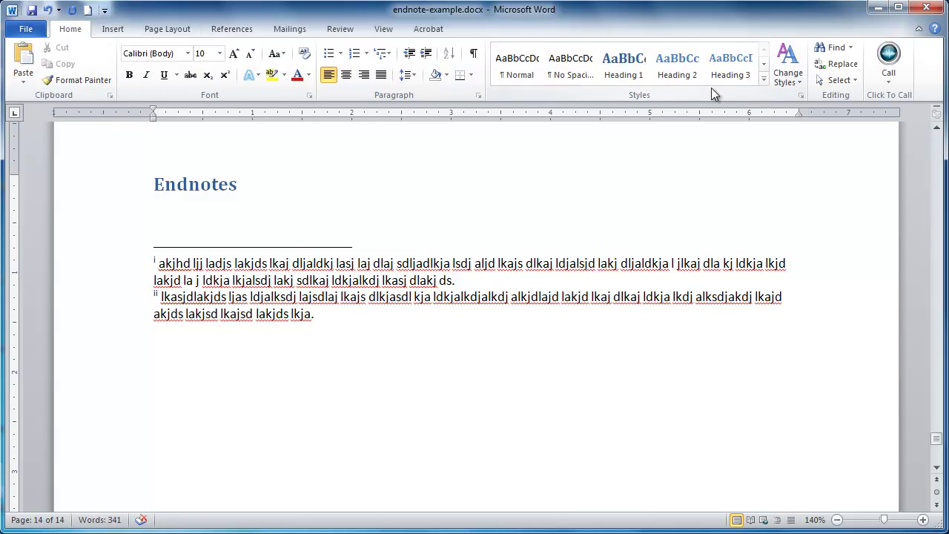
click(762, 80)
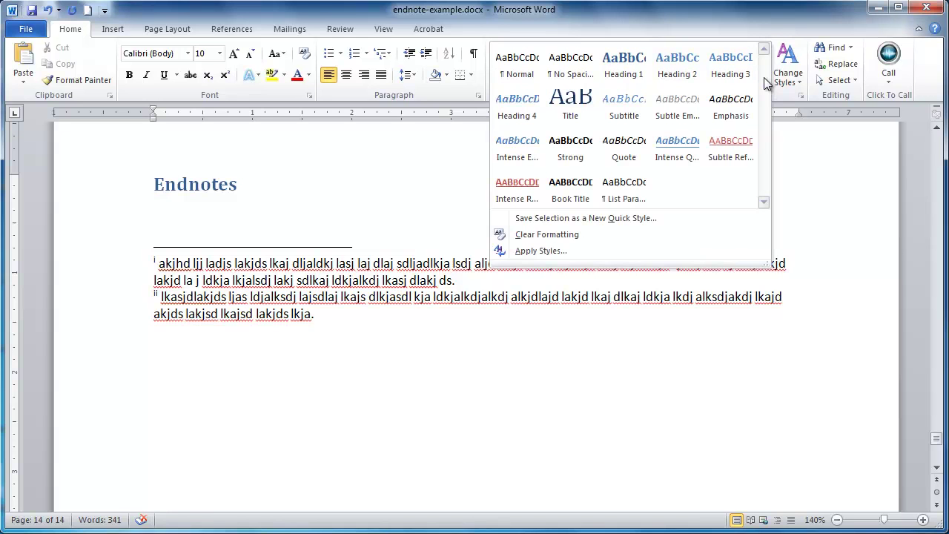
click(763, 29)
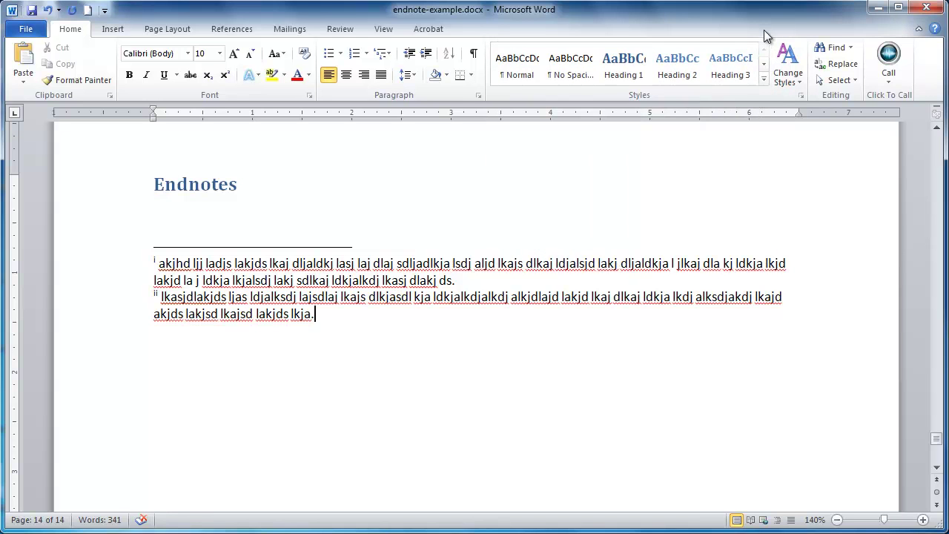
click(800, 97)
drag(839, 180, 814, 130)
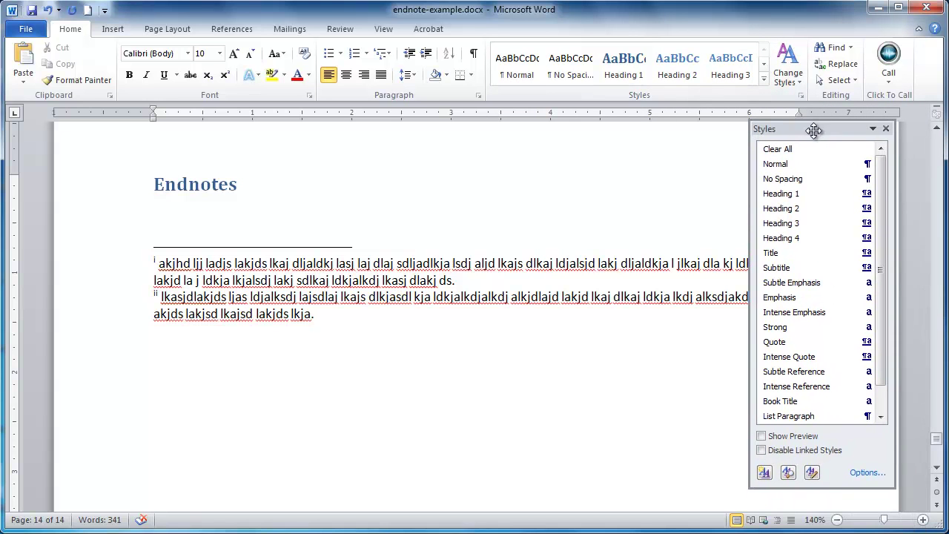
drag(883, 181, 885, 233)
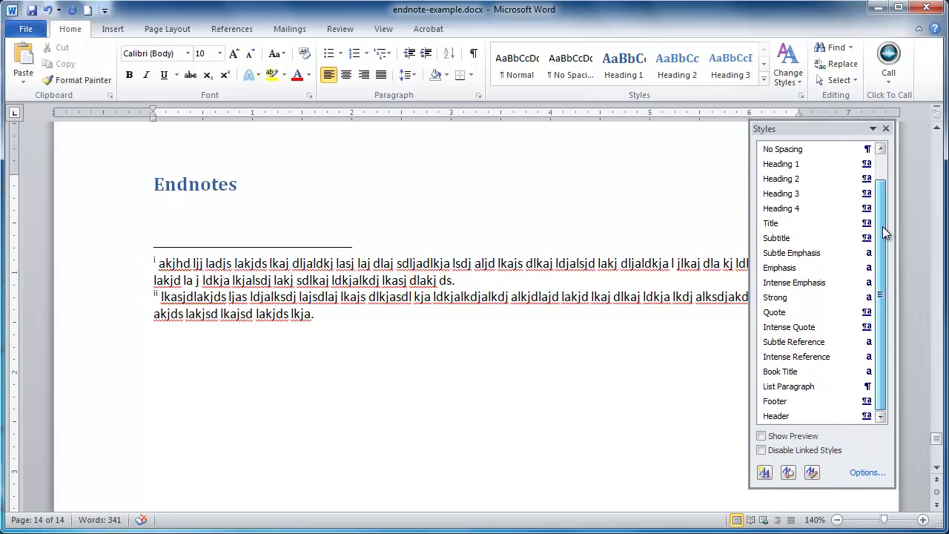
drag(882, 243, 899, 342)
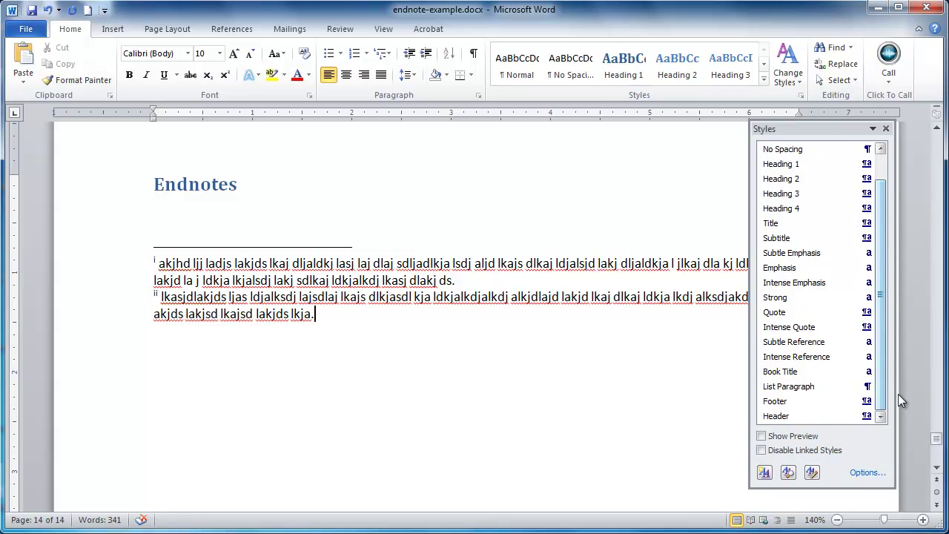
Configure the Styles list to show all styles in alphabetical order.
click(865, 475)
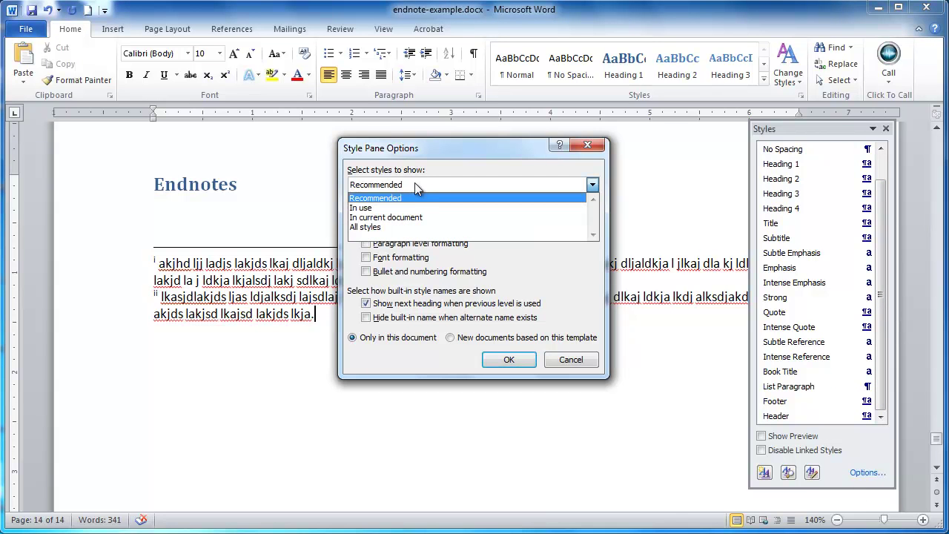
click(400, 227)
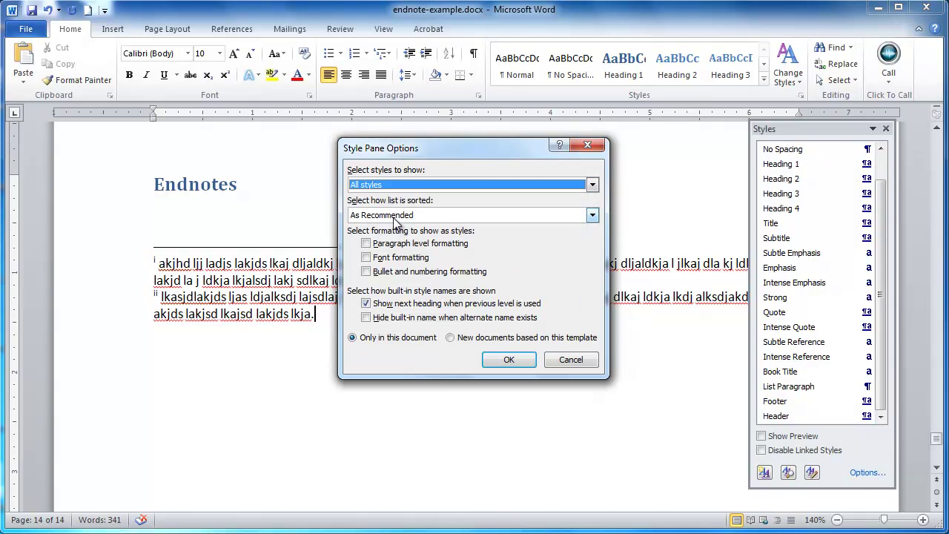
click(427, 214)
click(430, 225)
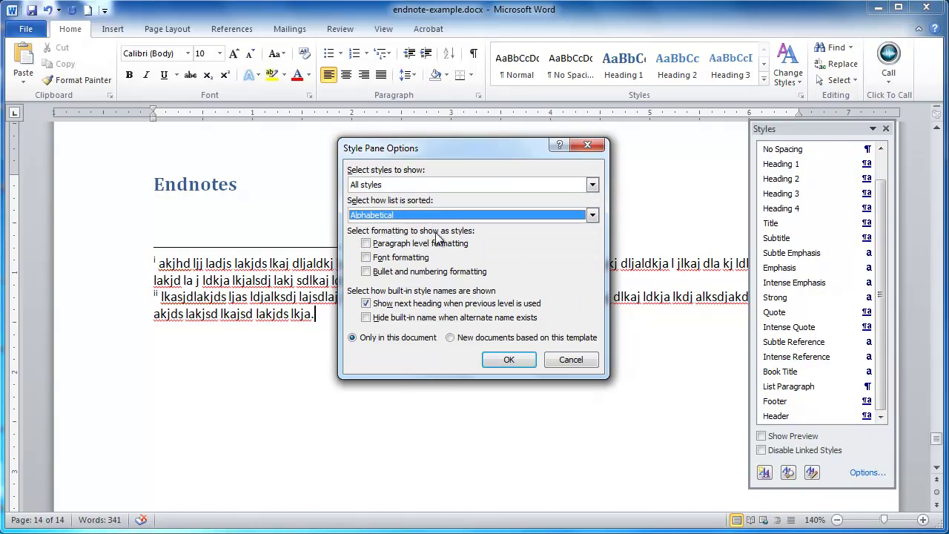
click(511, 360)
Modify the Endnote Text style to use a hanging paragraph indent of 0.5".
scroll(880, 182, down, 5)
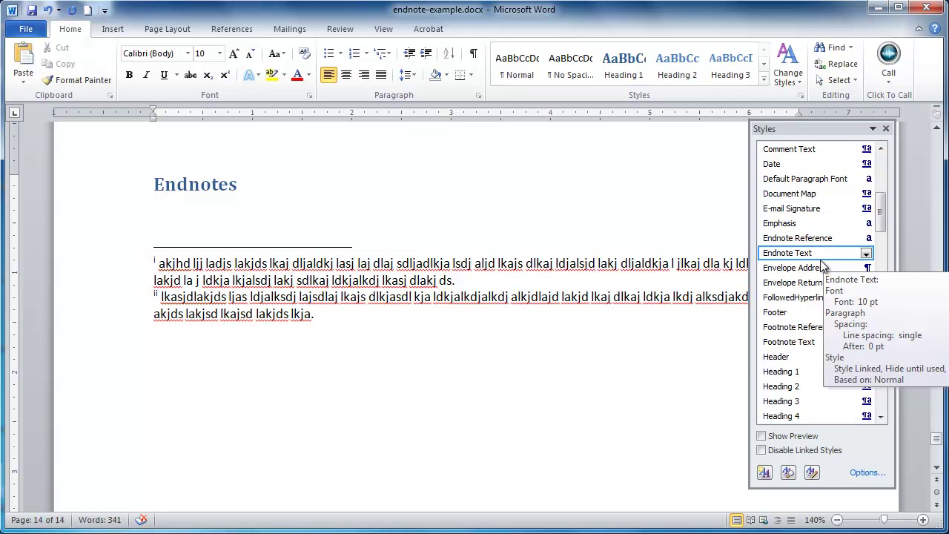
click(867, 254)
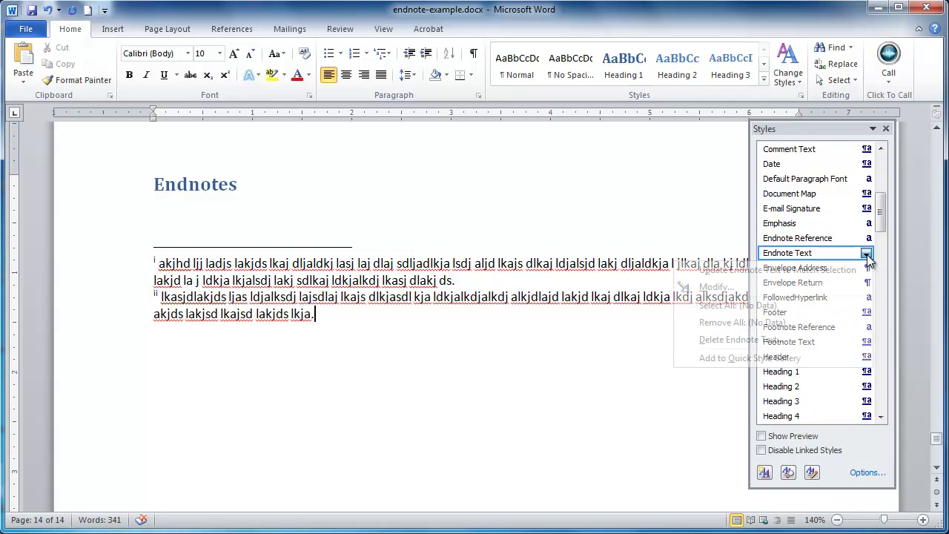
click(817, 284)
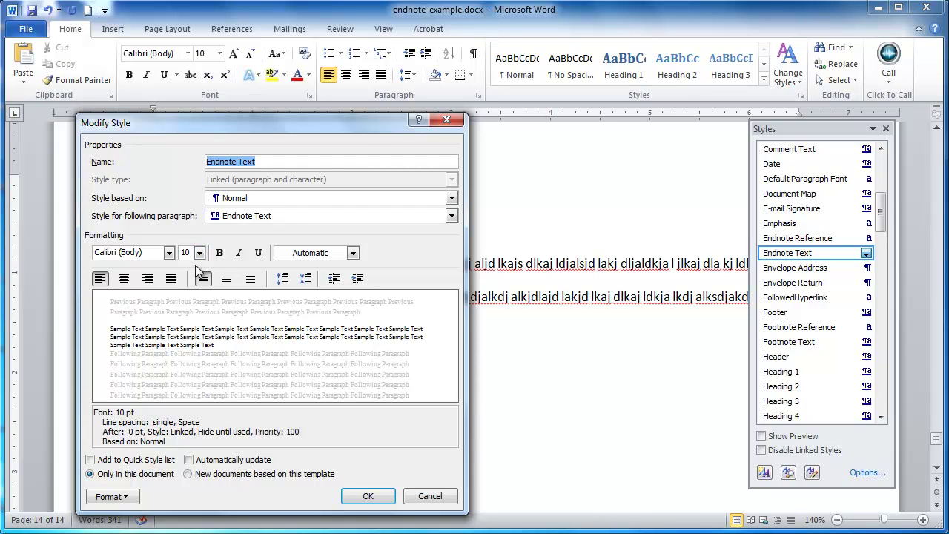
click(128, 499)
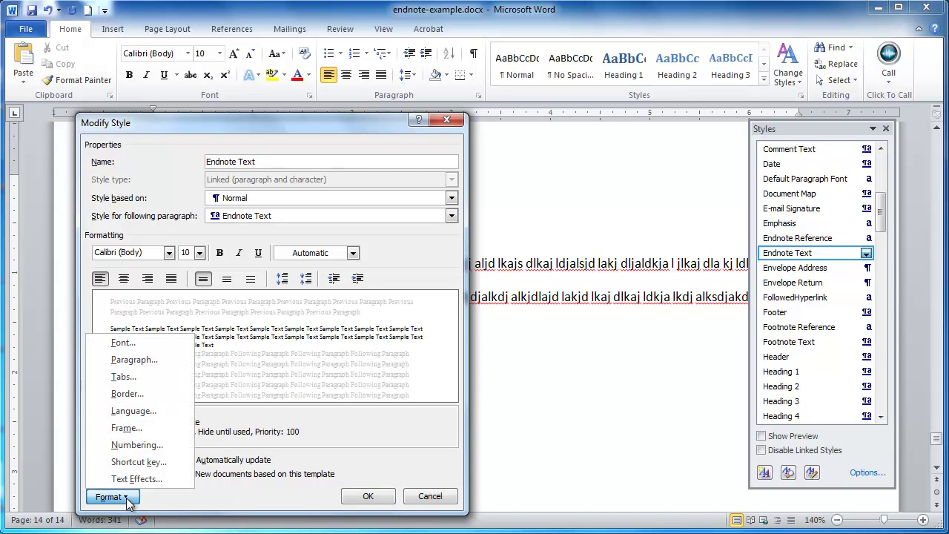
click(137, 363)
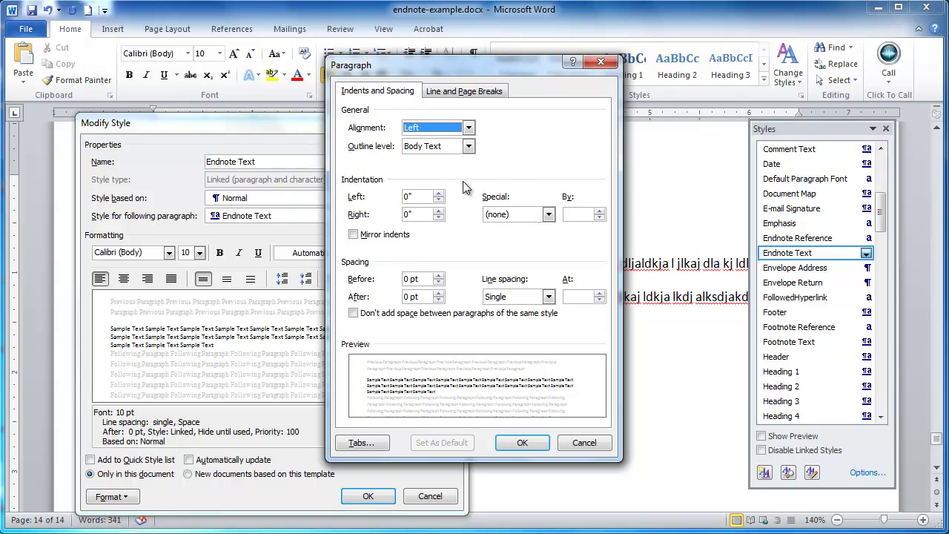
click(549, 214)
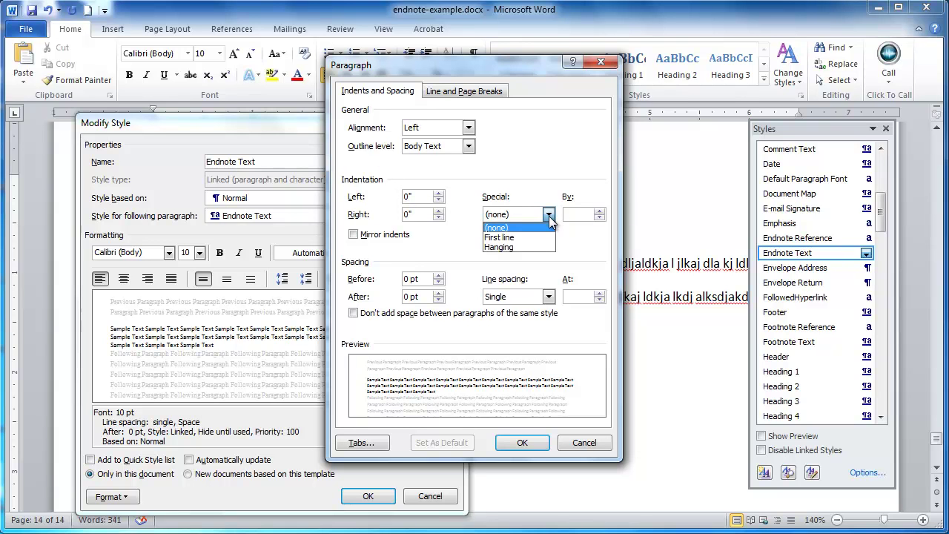
click(520, 247)
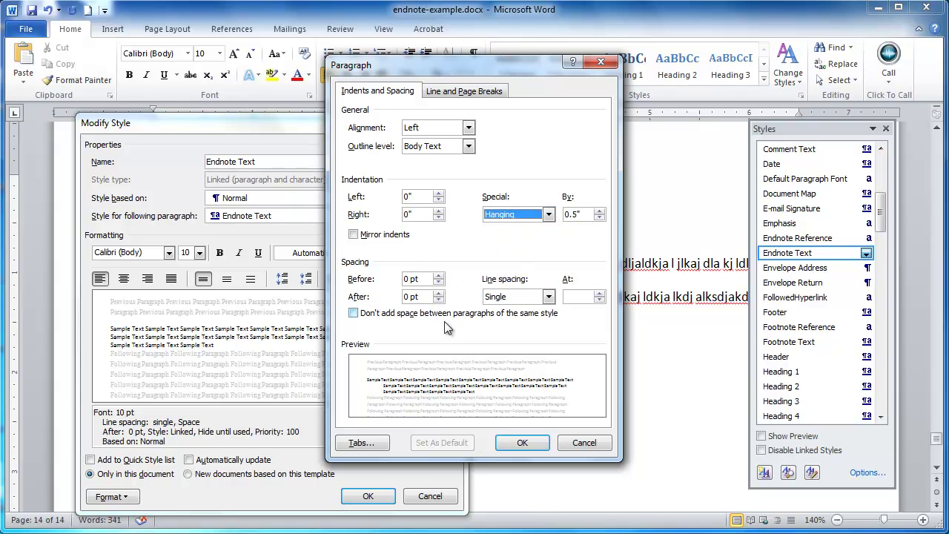
click(522, 443)
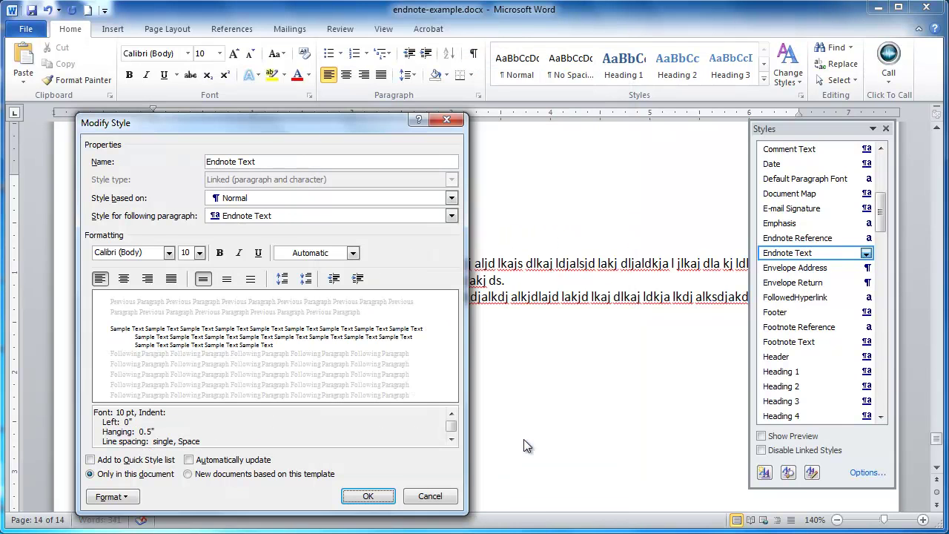
click(366, 495)
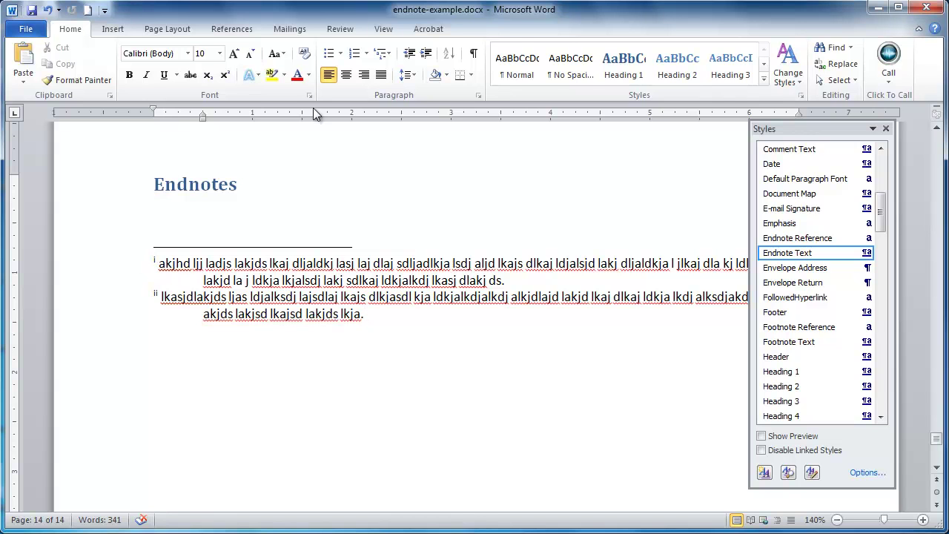
Set the endnotes to the end of the document with number format 1, 2, 3, and apply this to the whole document.
click(230, 30)
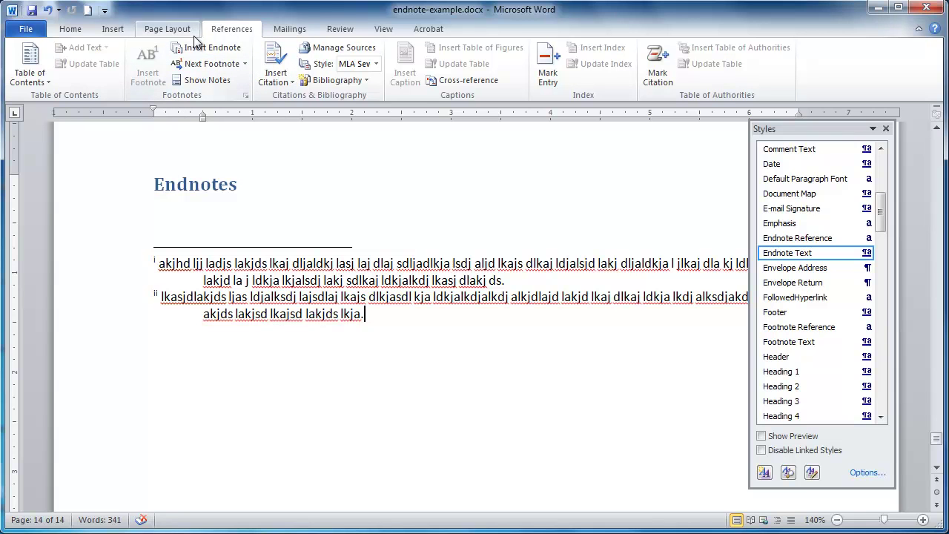
click(245, 96)
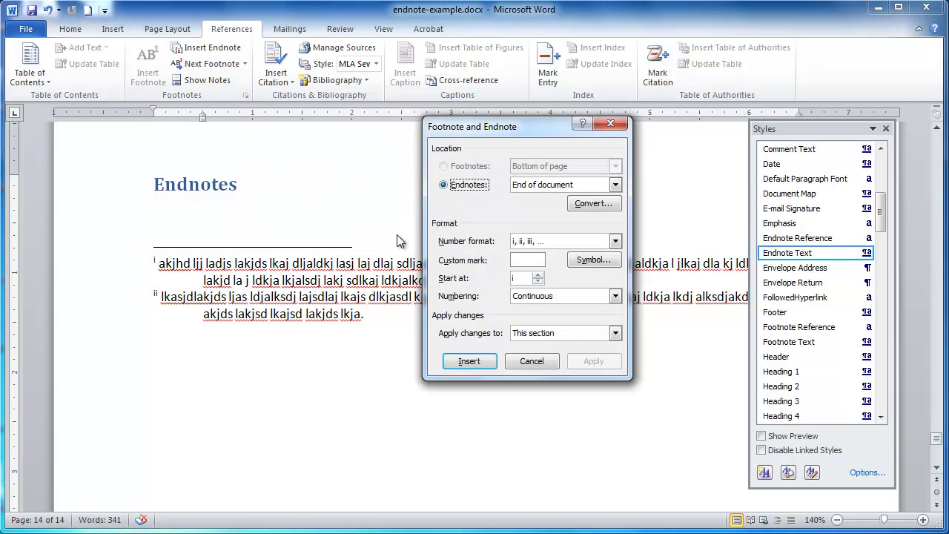
drag(491, 125, 468, 129)
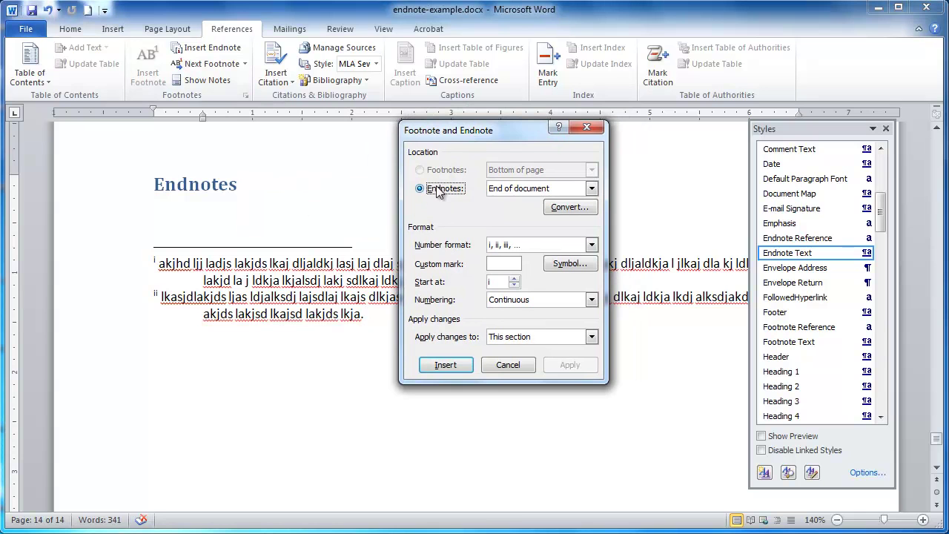
click(518, 191)
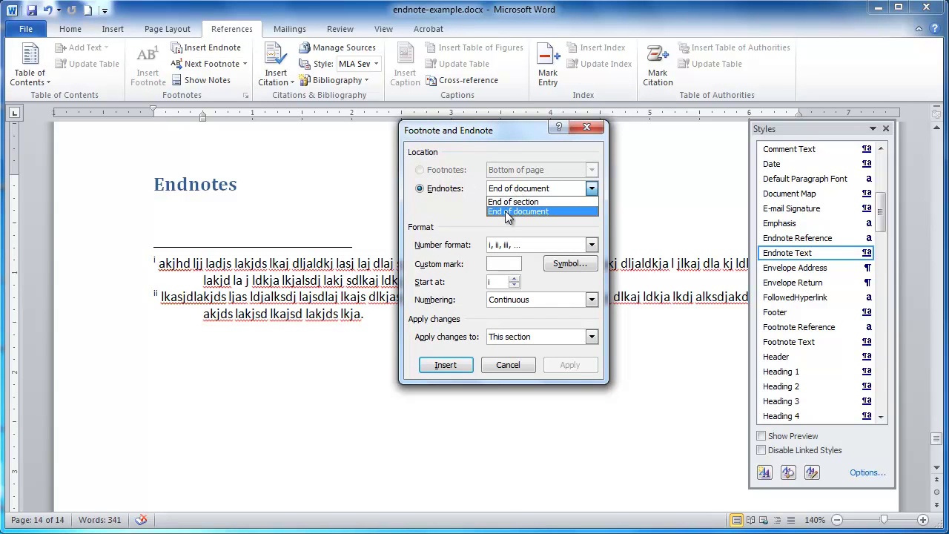
click(507, 213)
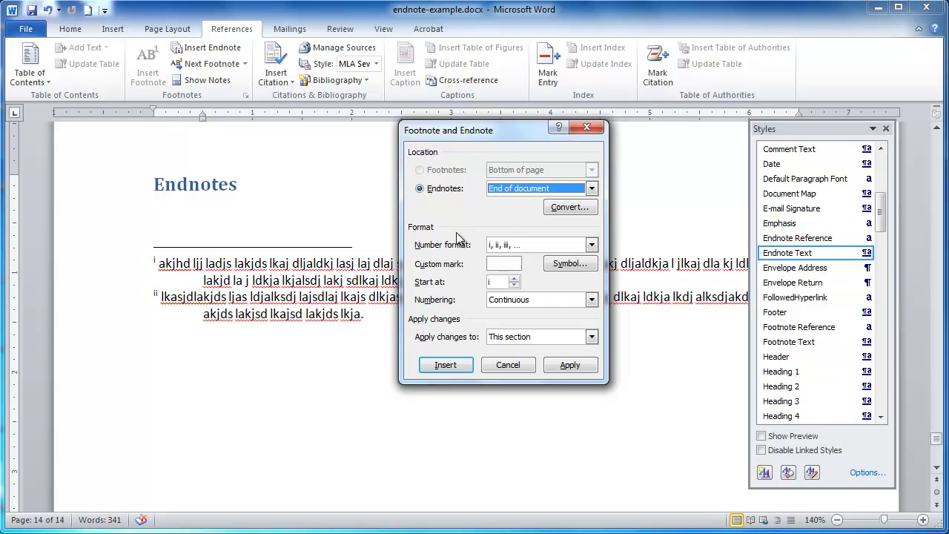
click(509, 246)
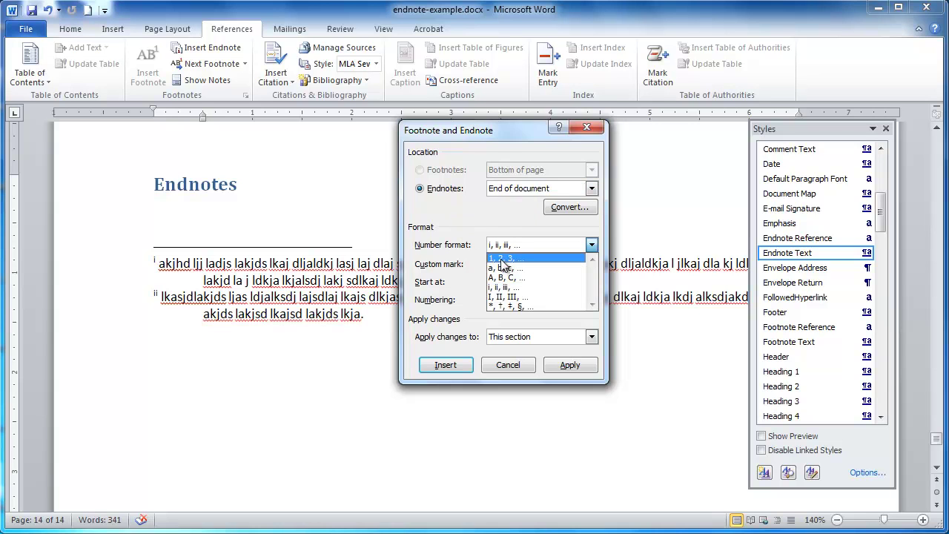
click(513, 260)
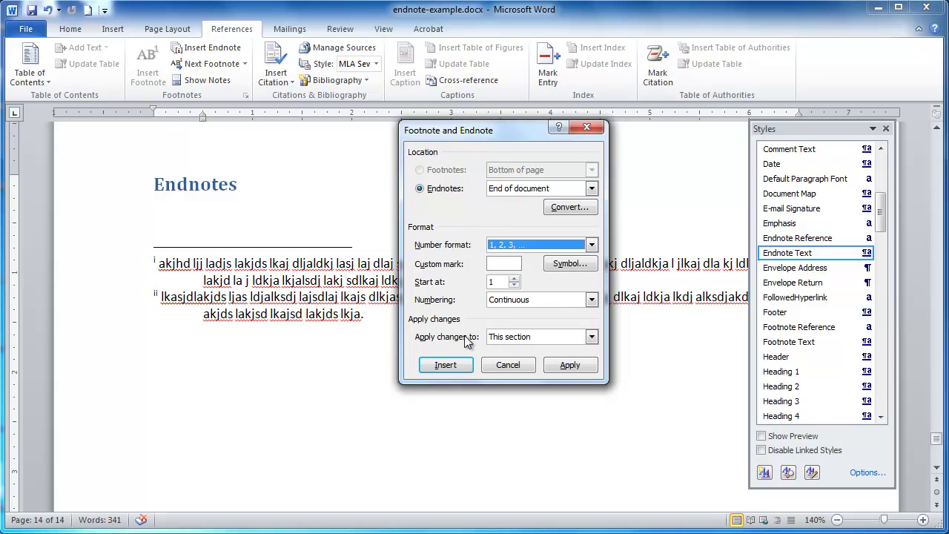
click(524, 337)
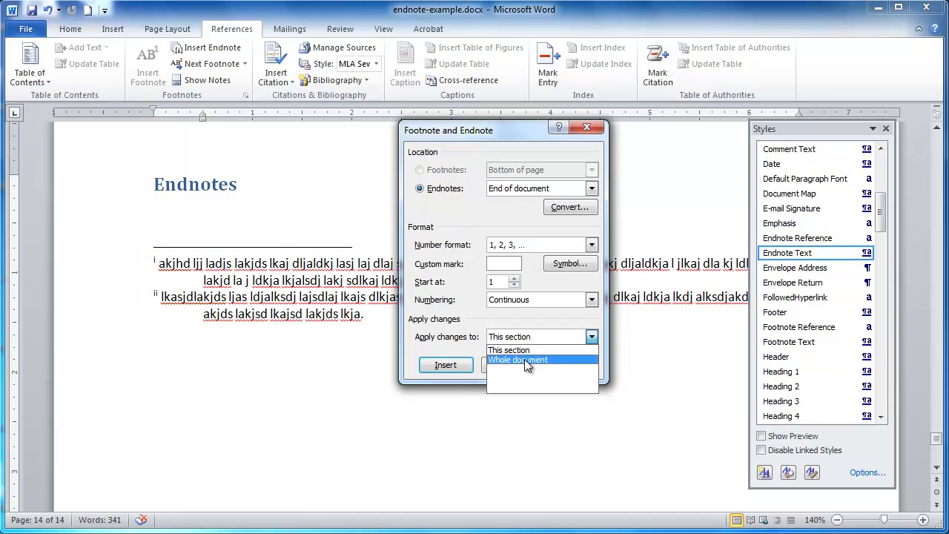
click(517, 360)
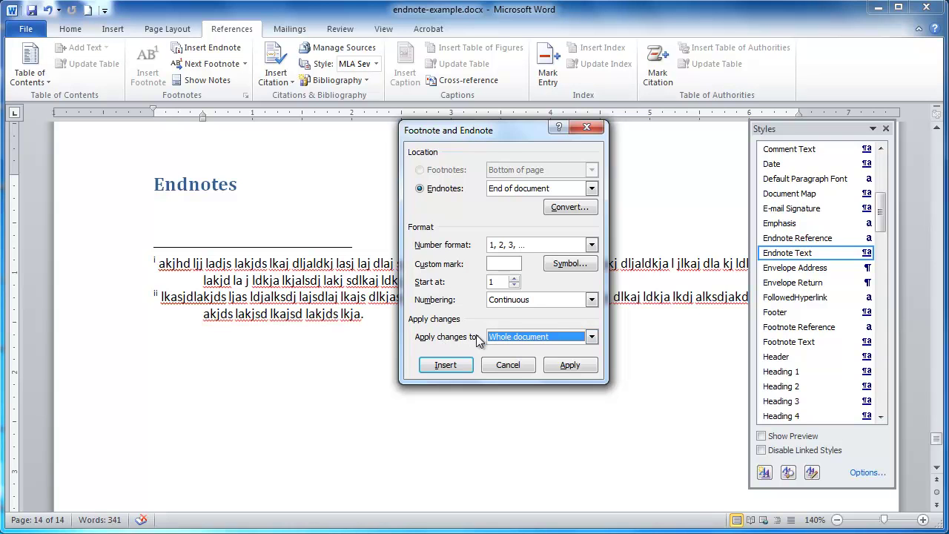
click(567, 366)
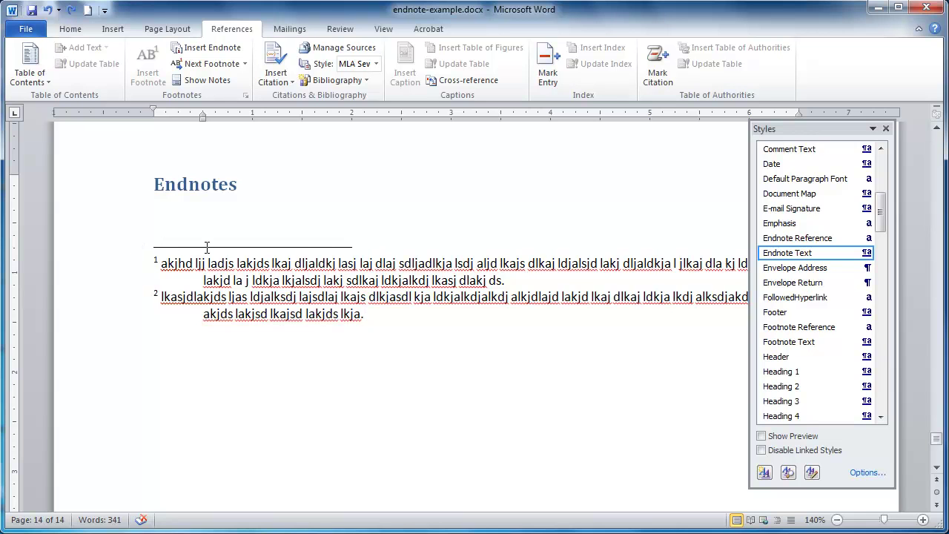
Try to select the separator line above the endnotes directly on the page.
click(306, 248)
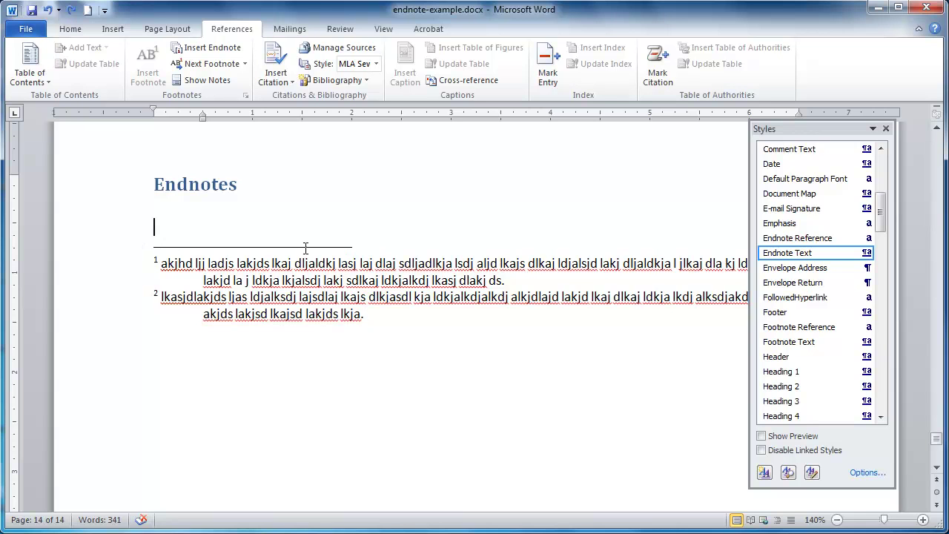
right_click(259, 263)
click(238, 245)
click(238, 244)
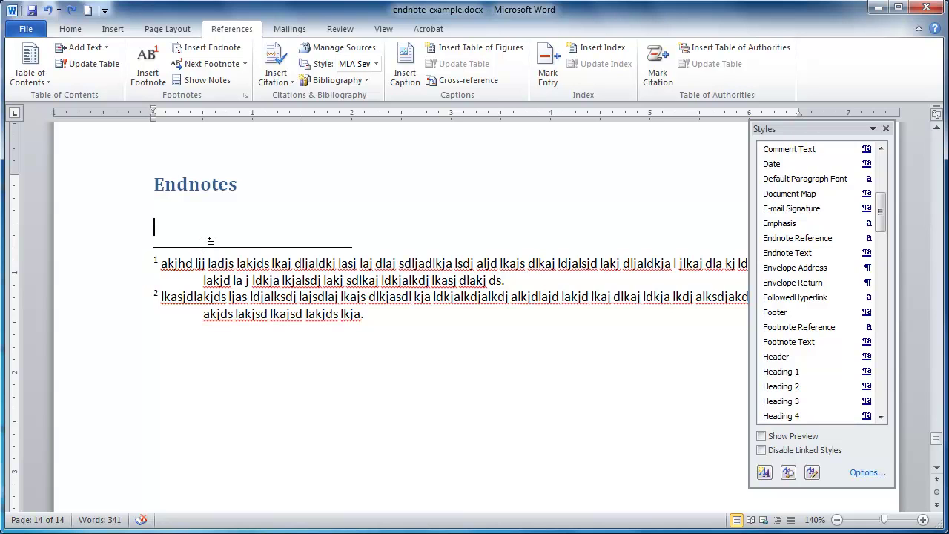
Switch the document to Draft view at 100% zoom and show the endnotes for editing.
click(384, 30)
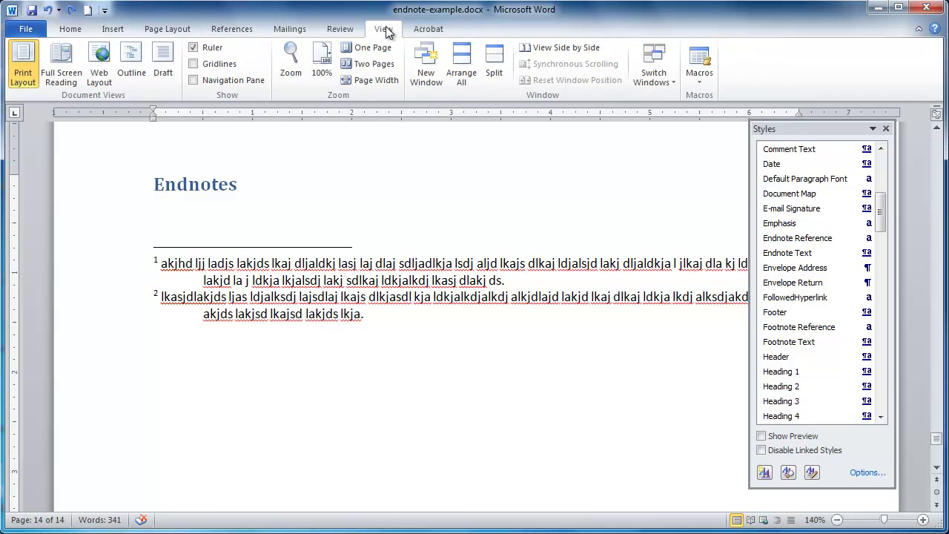
click(168, 69)
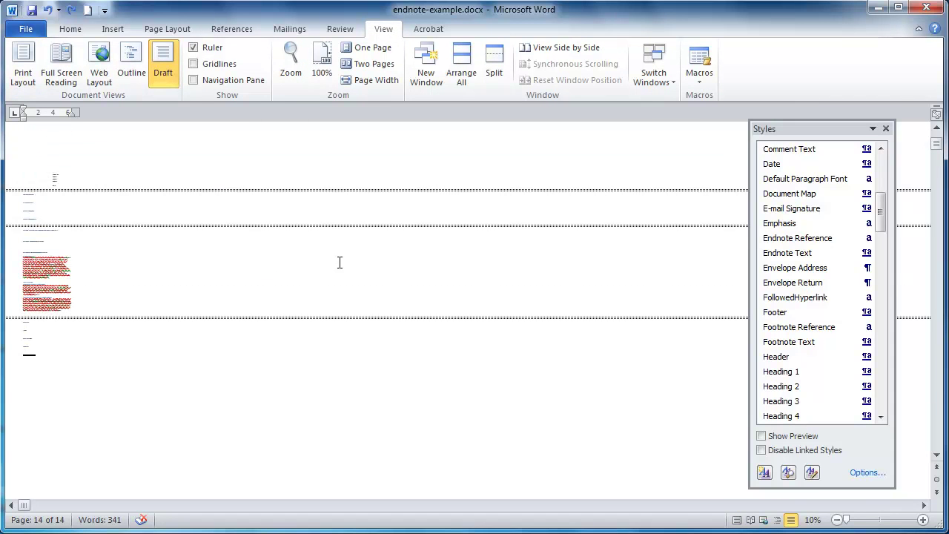
click(322, 67)
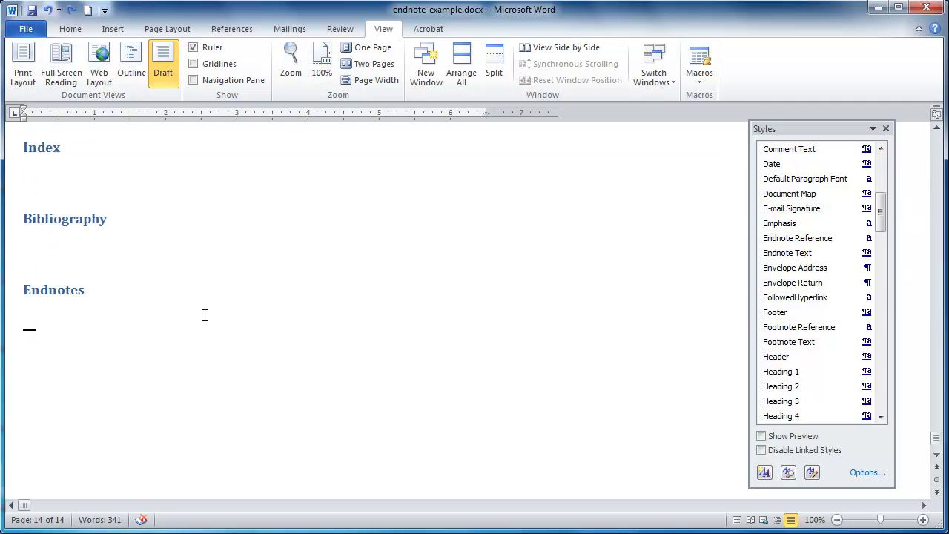
scroll(205, 315, down, 1)
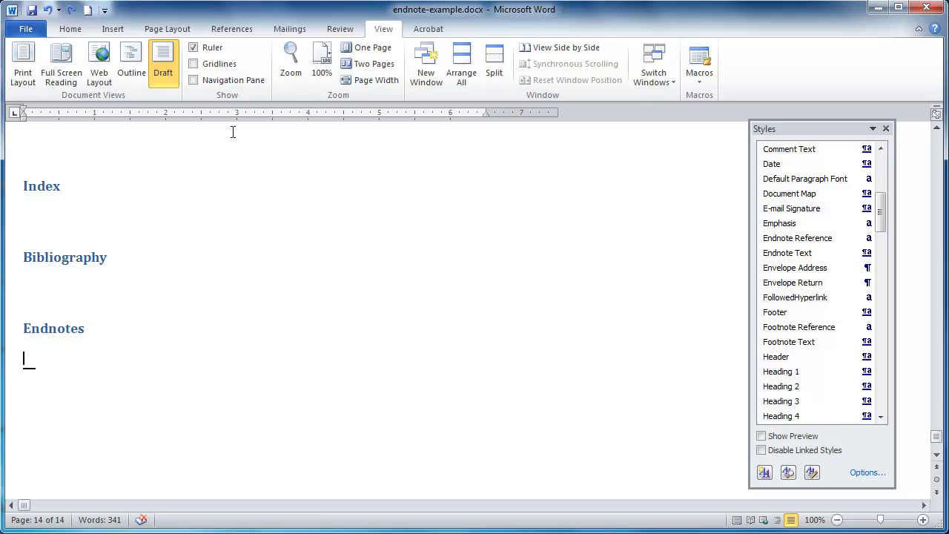
click(239, 31)
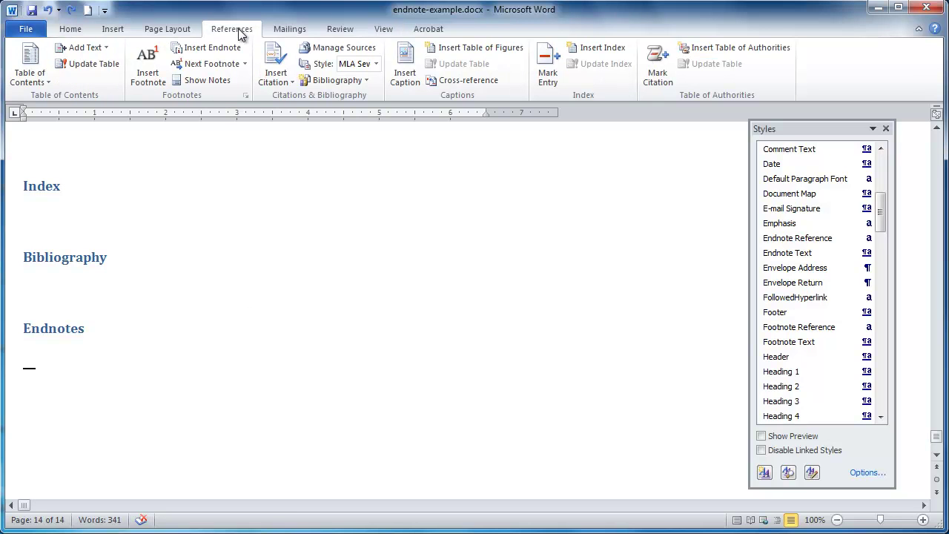
click(203, 79)
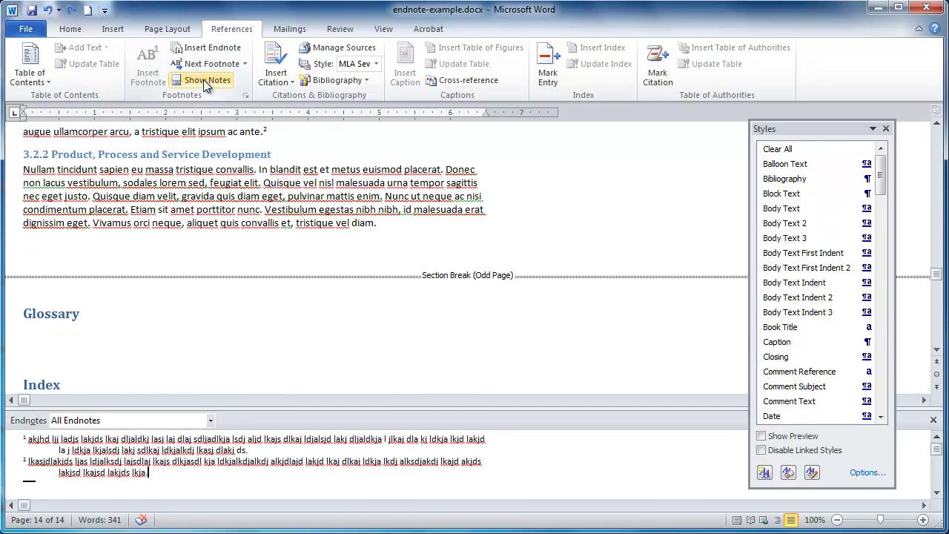
scroll(230, 351, down, 4)
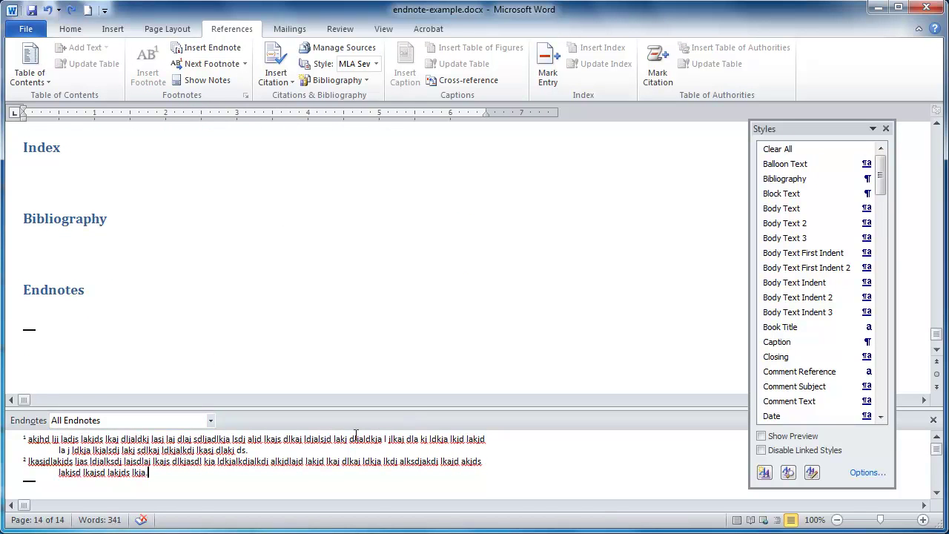
Delete the line from the Endnote Separator.
click(208, 420)
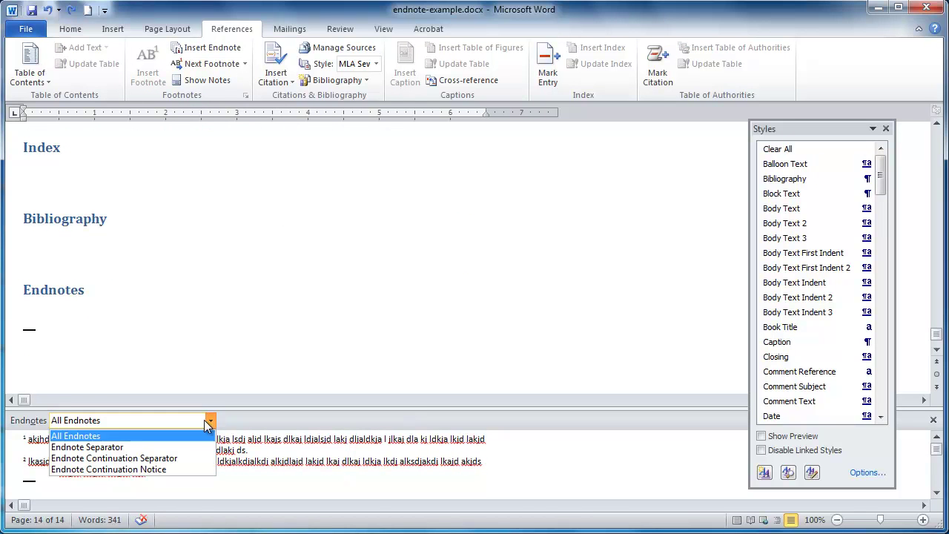
click(104, 447)
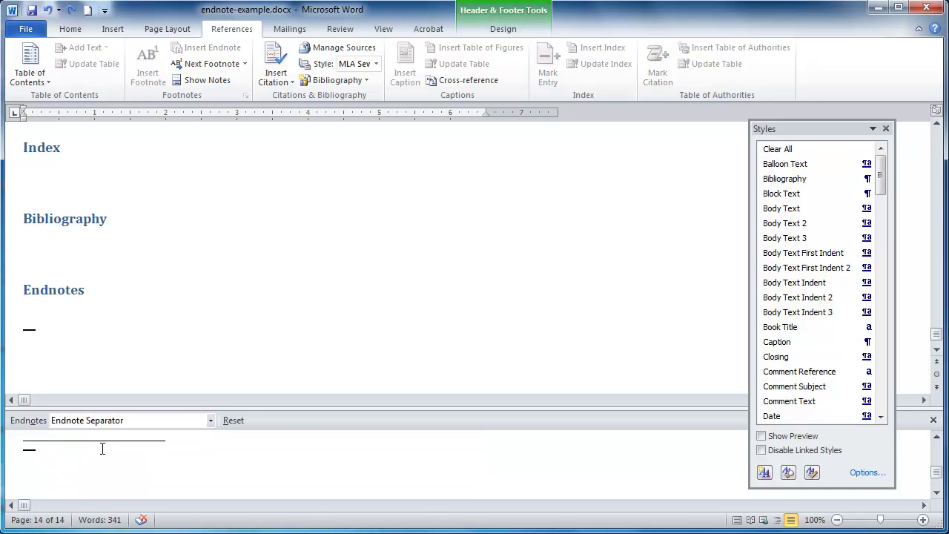
drag(205, 444, 29, 439)
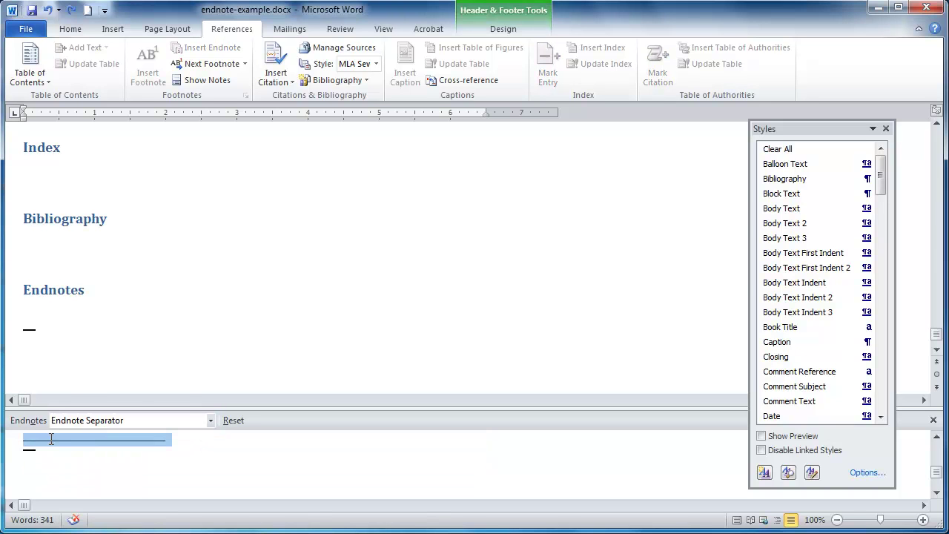
key(Delete)
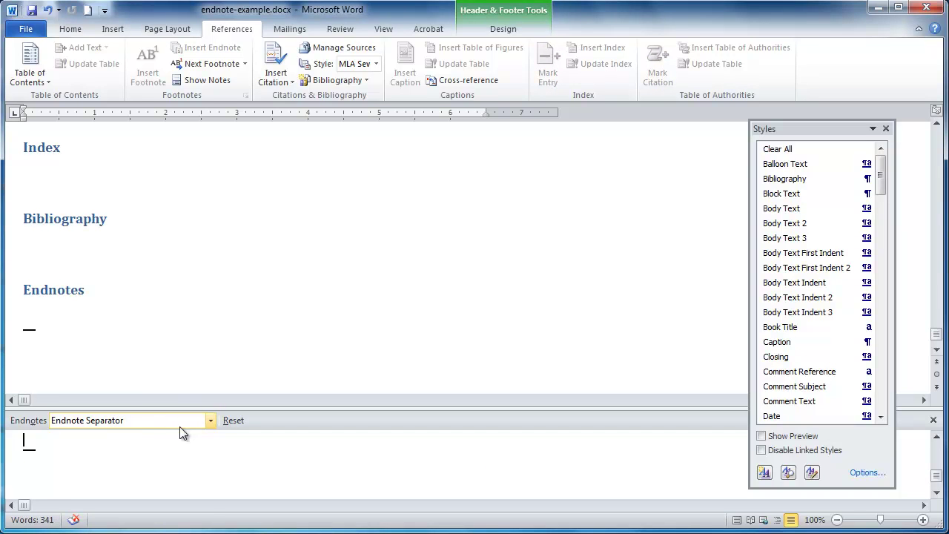
Delete the line from the Endnote Continuation Separator and close the endnotes pane.
click(210, 419)
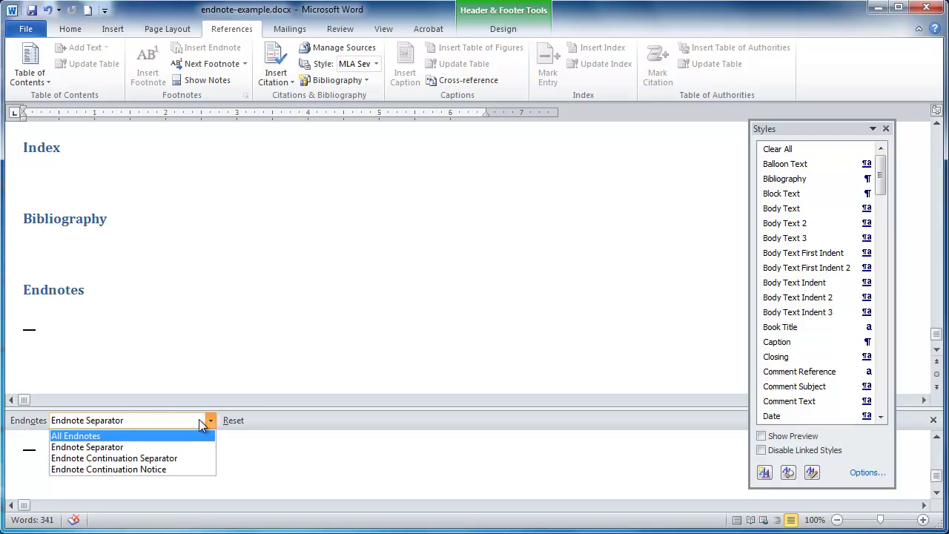
click(179, 457)
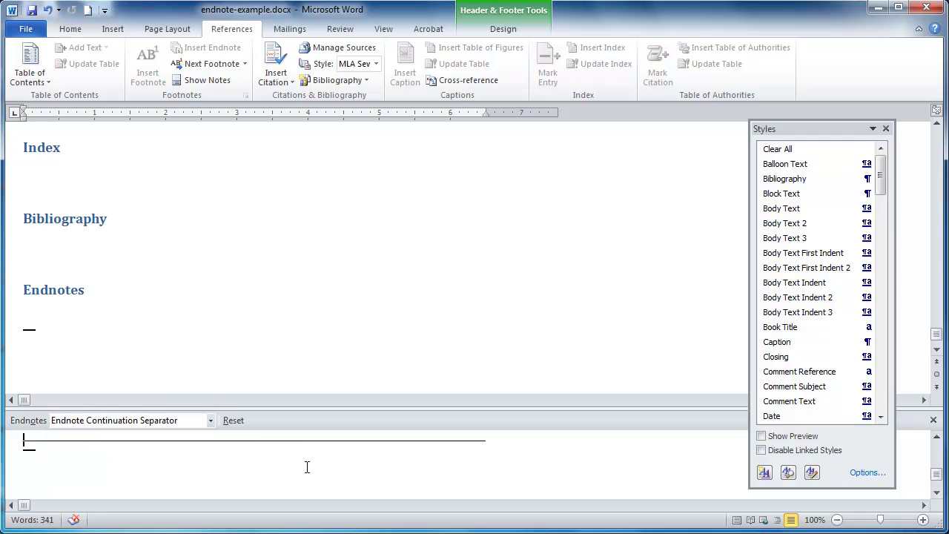
drag(524, 454, 244, 459)
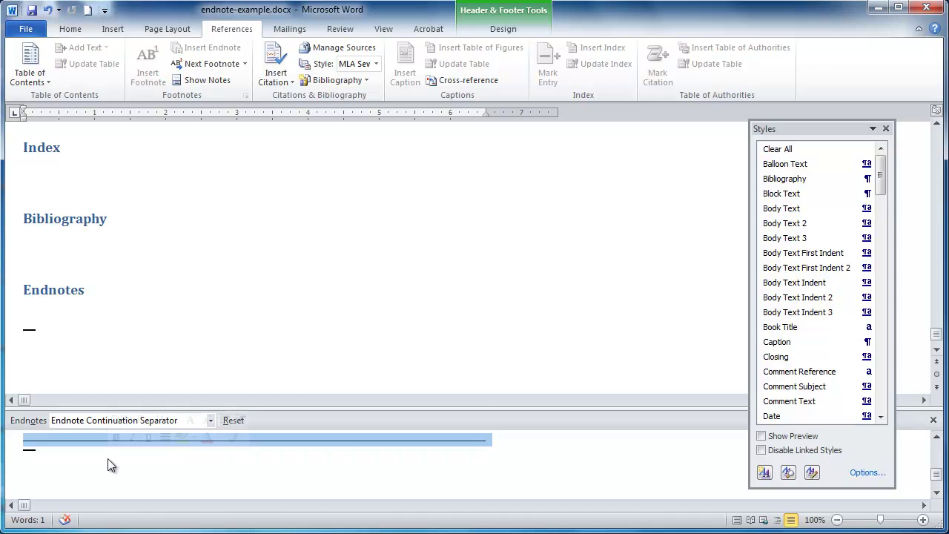
key(Delete)
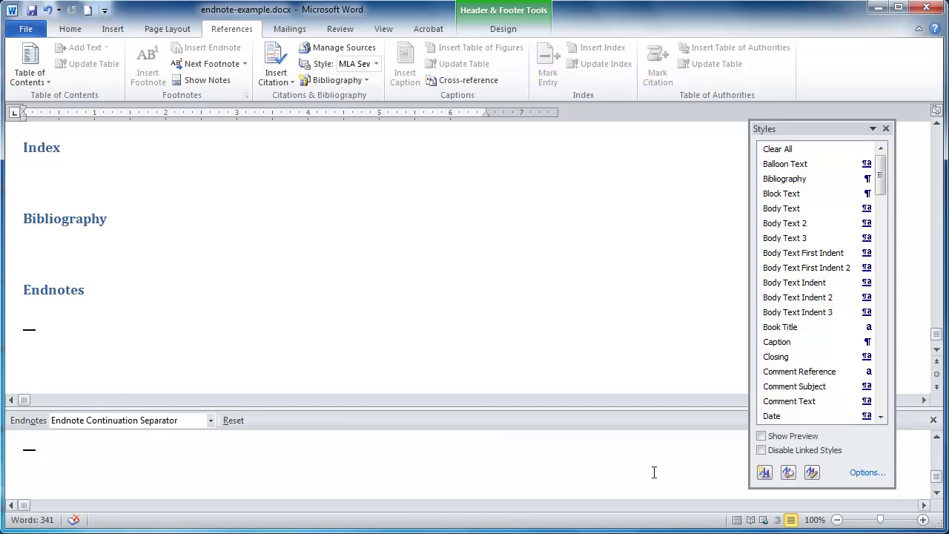
click(934, 421)
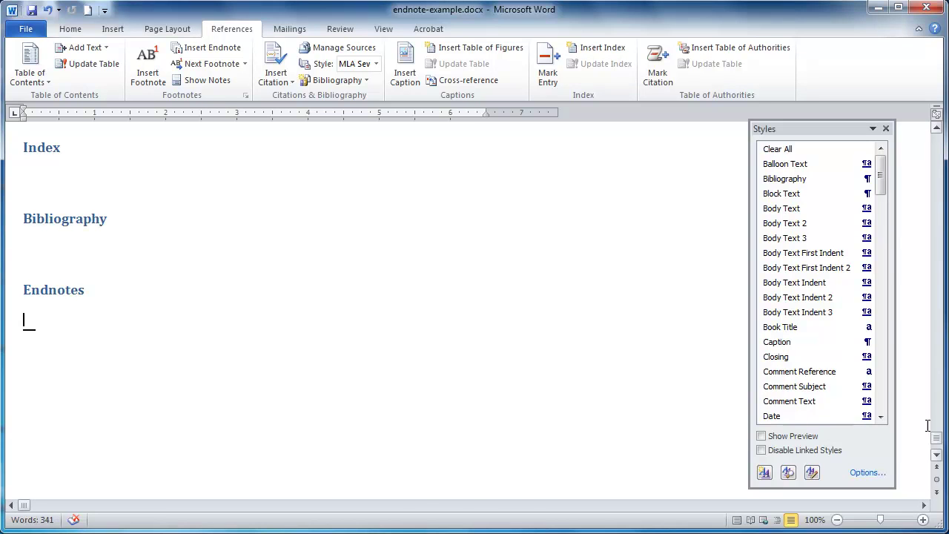
Return to Print Layout view and remove the empty paragraph between the Endnotes heading and the first endnote.
click(389, 30)
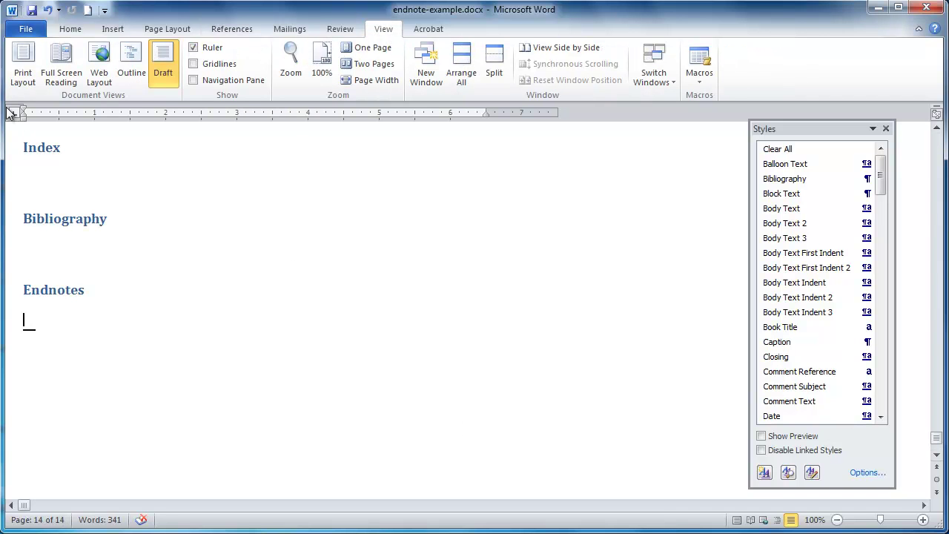
click(23, 75)
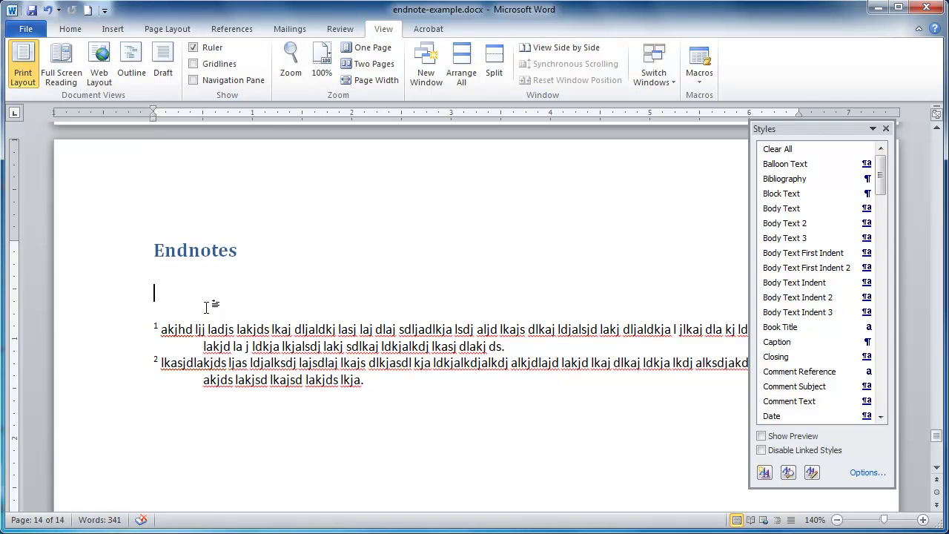
key(ctrl+z)
key(BackSpace)
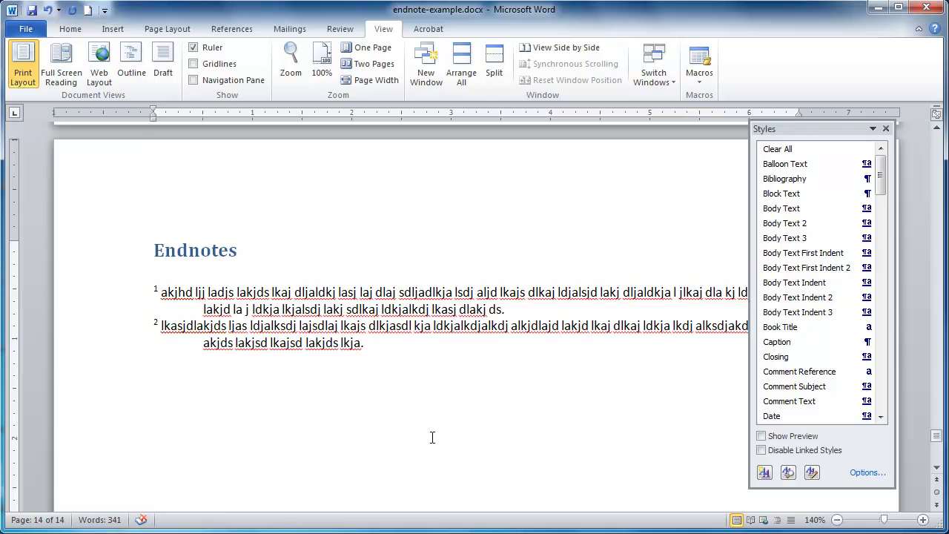
Insert a new endnote at the end of the paragraph in section 3.2.2 Product, Process and Service Development.
scroll(431, 437, up, 3)
scroll(431, 436, up, 20)
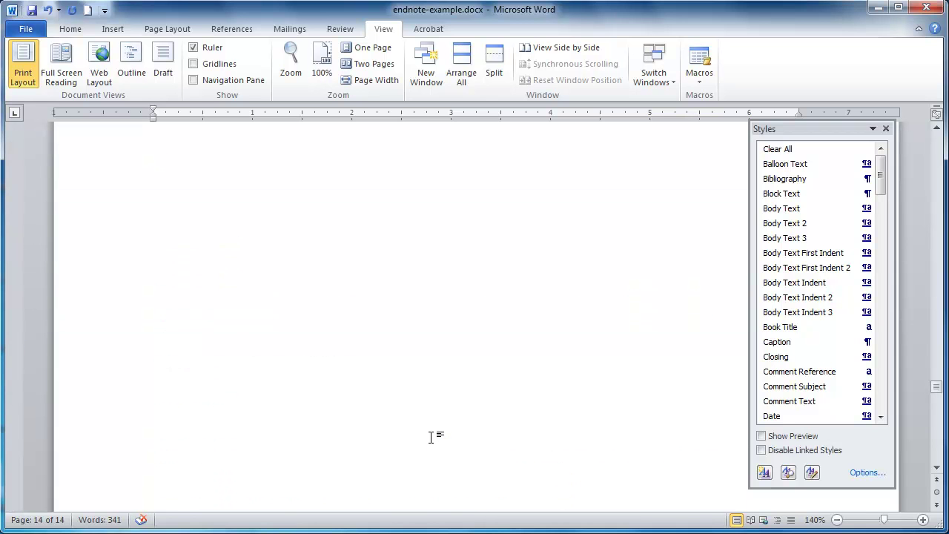
scroll(431, 438, up, 20)
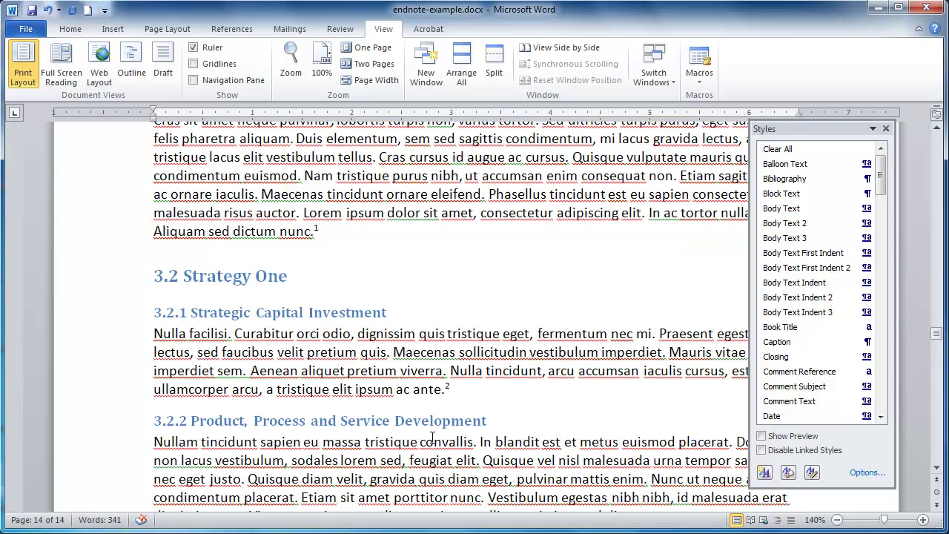
click(678, 369)
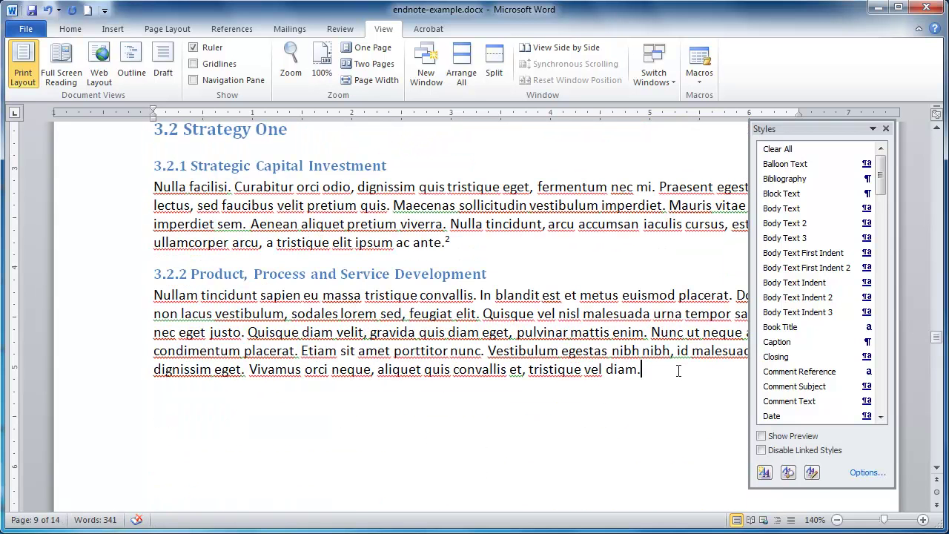
click(220, 29)
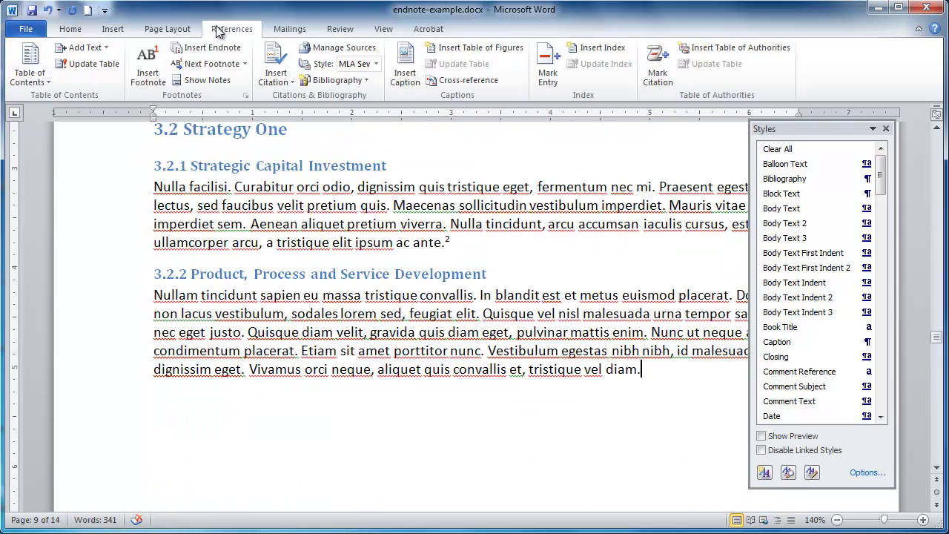
click(207, 48)
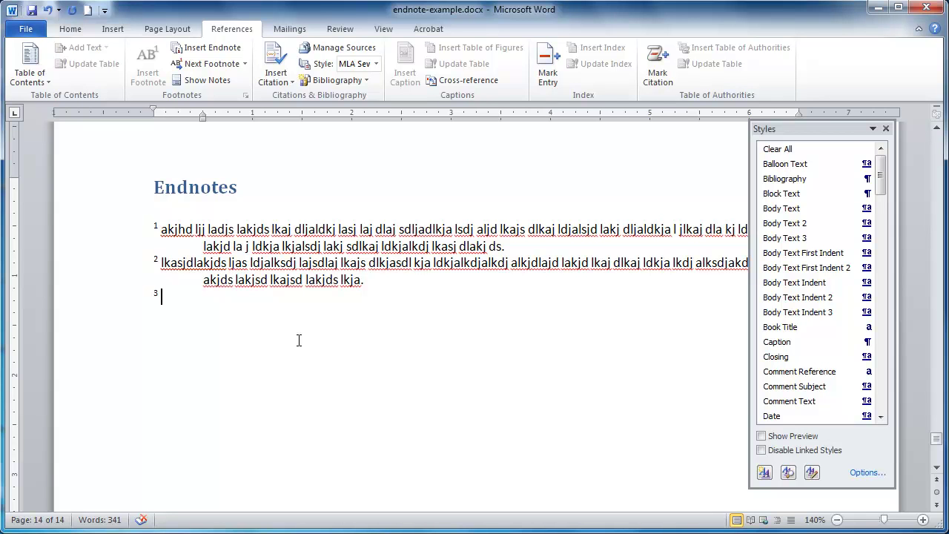
Enter "Last name, First name. Title. More info..." as the text of the third endnote.
text(Last name, First an)
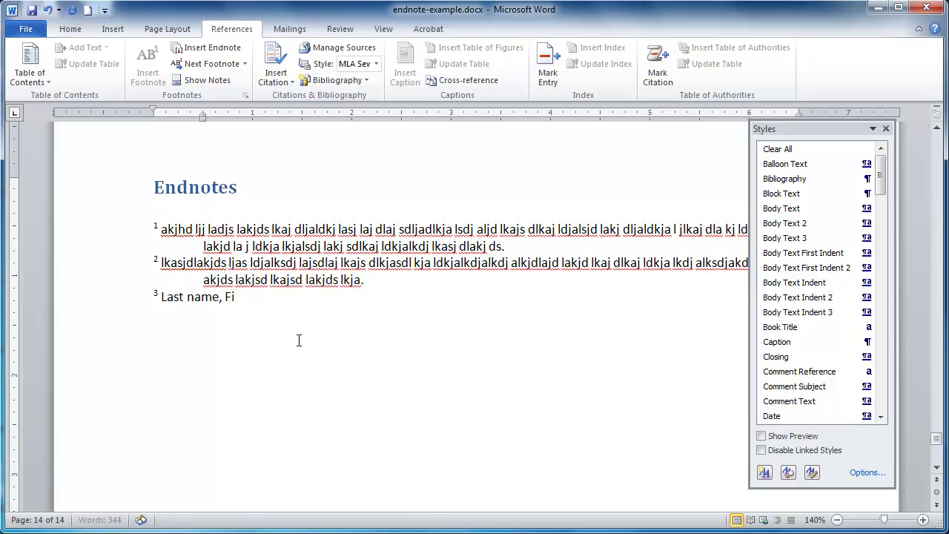
key(BackSpace)
key(BackSpace)
text(name. Title.)
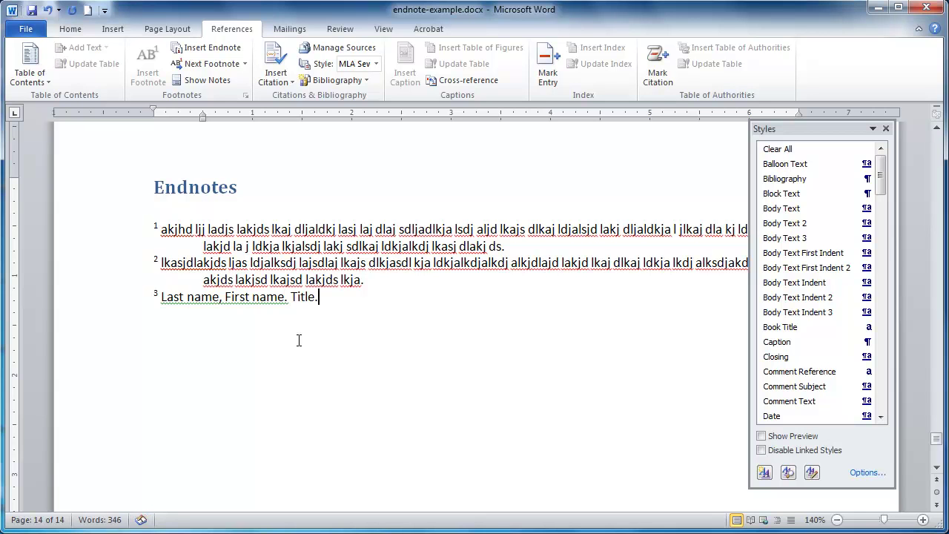
text( More info...)
Italicize the word "Title" in the third endnote.
drag(291, 297, 317, 294)
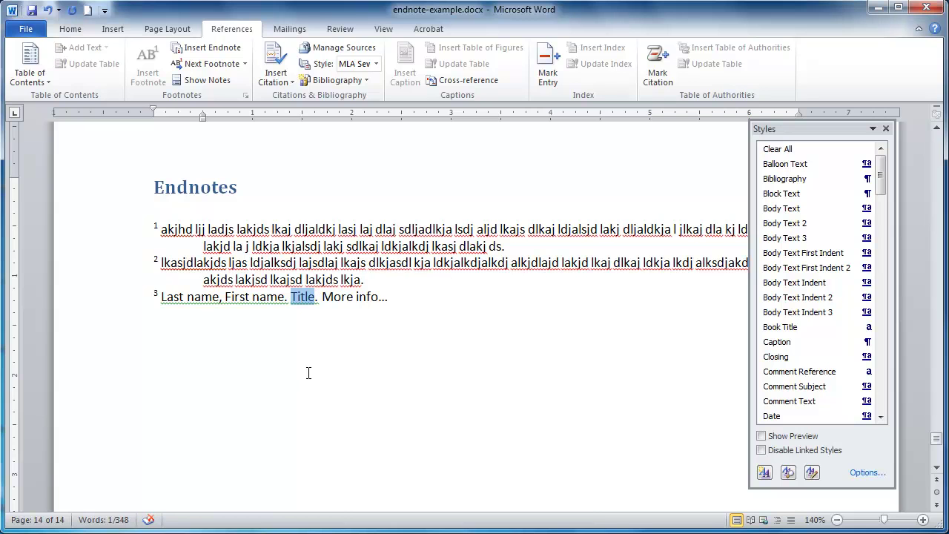
click(72, 31)
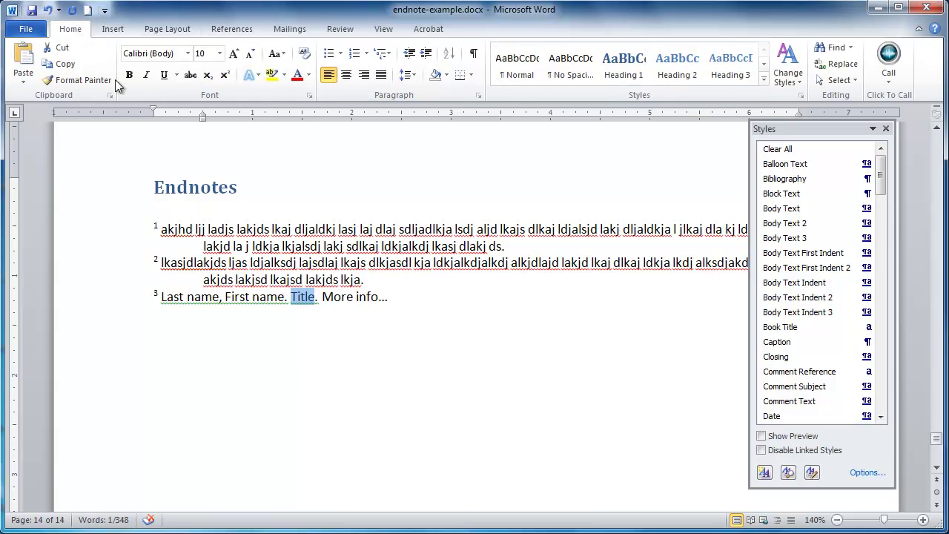
click(148, 76)
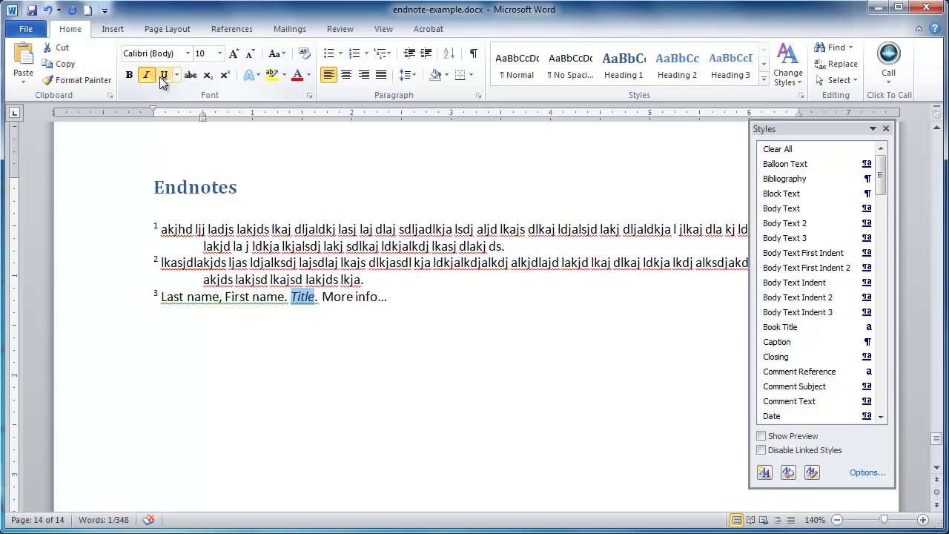
Try underlining "Title" in place of italics, remove the underline and restore the italics.
click(148, 75)
click(165, 75)
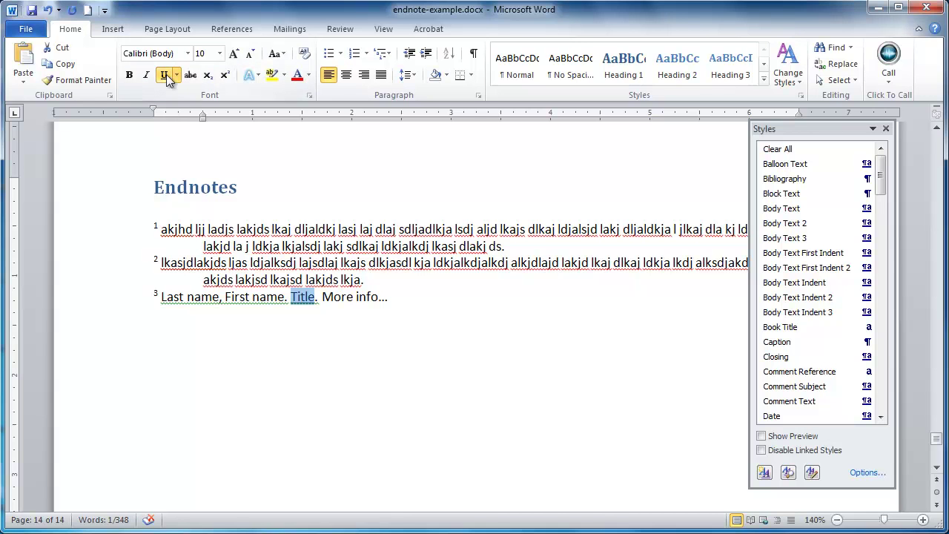
click(164, 75)
click(147, 75)
click(411, 298)
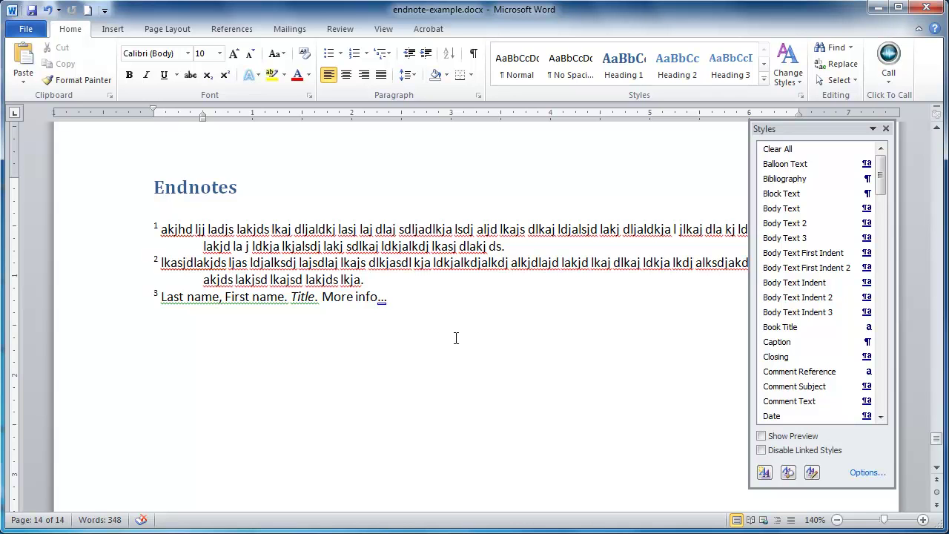
Start a new paragraph directly below the Bibliography heading and return to the list of endnotes.
scroll(456, 338, up, 10)
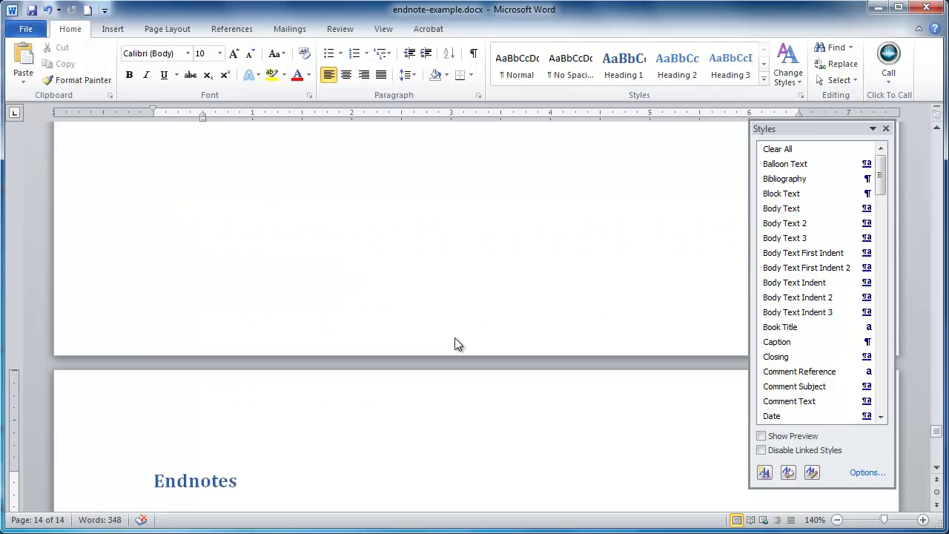
click(275, 290)
click(287, 253)
key(Return)
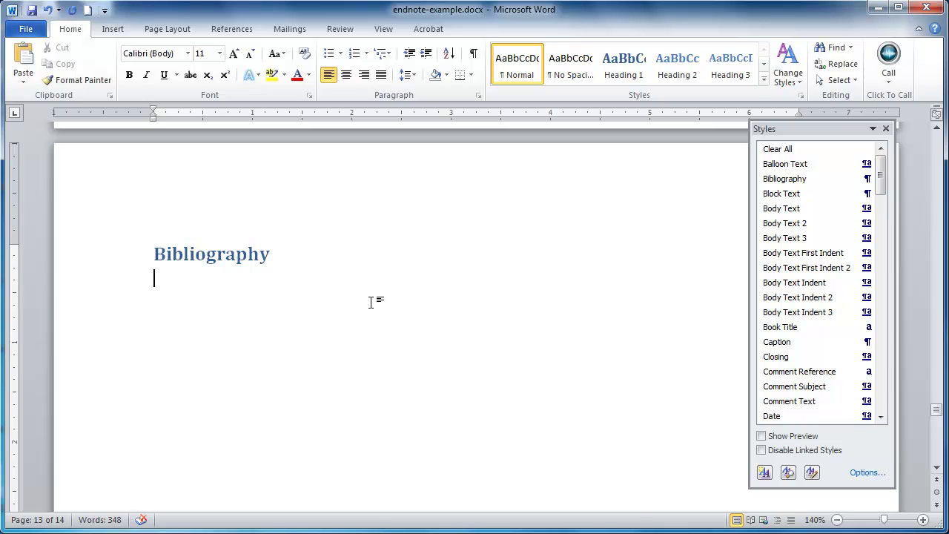
scroll(371, 301, down, 3)
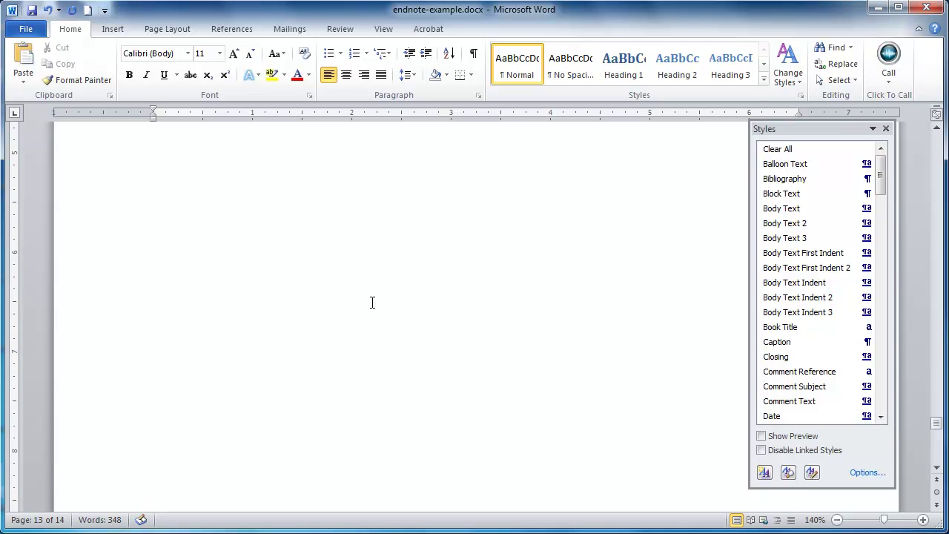
scroll(373, 301, up, 3)
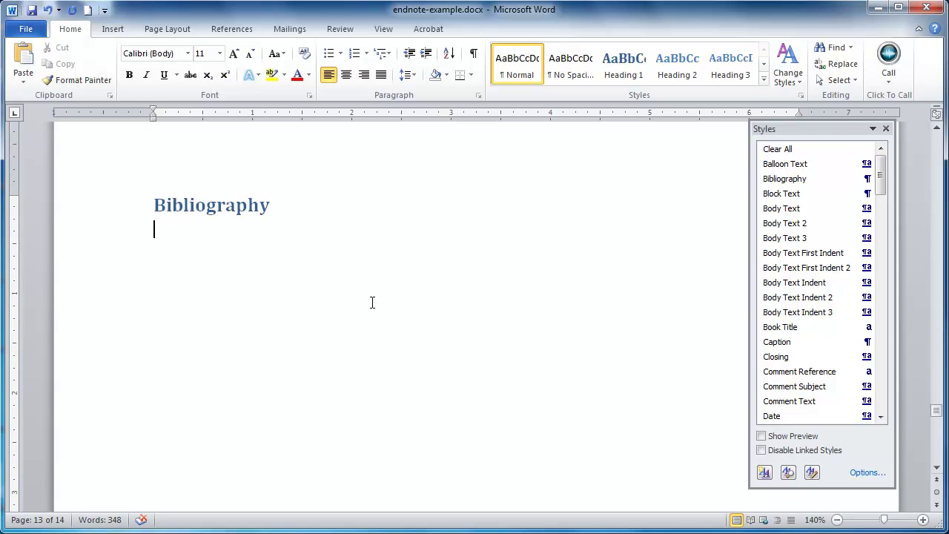
scroll(373, 302, down, 6)
scroll(372, 302, down, 5)
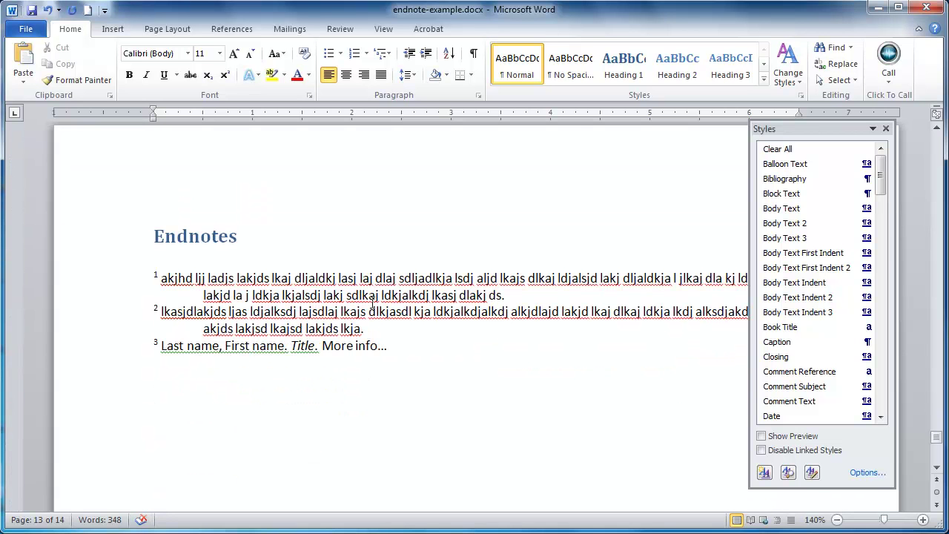